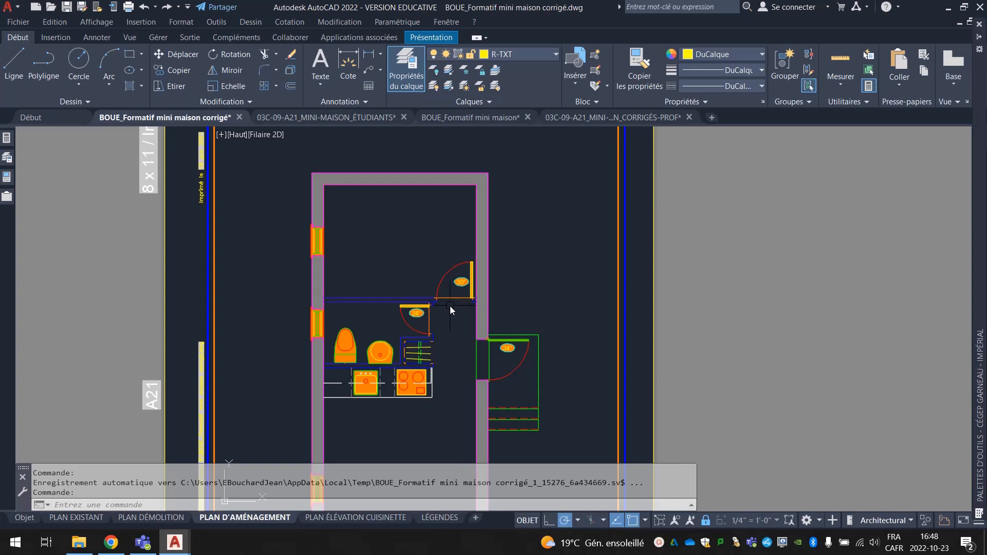
# Step: Examine the SUPERFICIES area boundary polylines of the upper room and the bathroom
pyautogui.scroll(2, 449, 306)
pyautogui.click(451, 292)
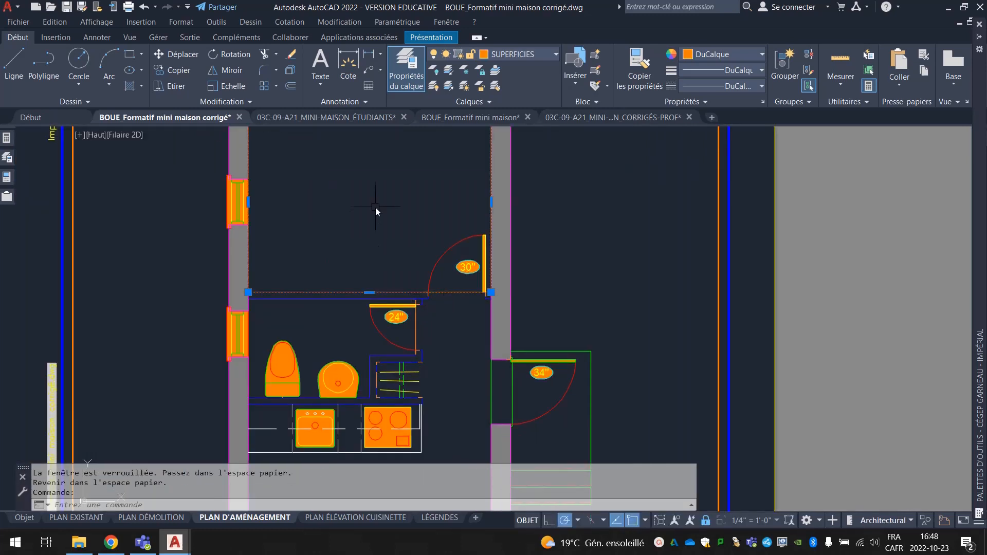
pyautogui.moveTo(375, 208); pyautogui.dragTo(368, 264, button='middle')
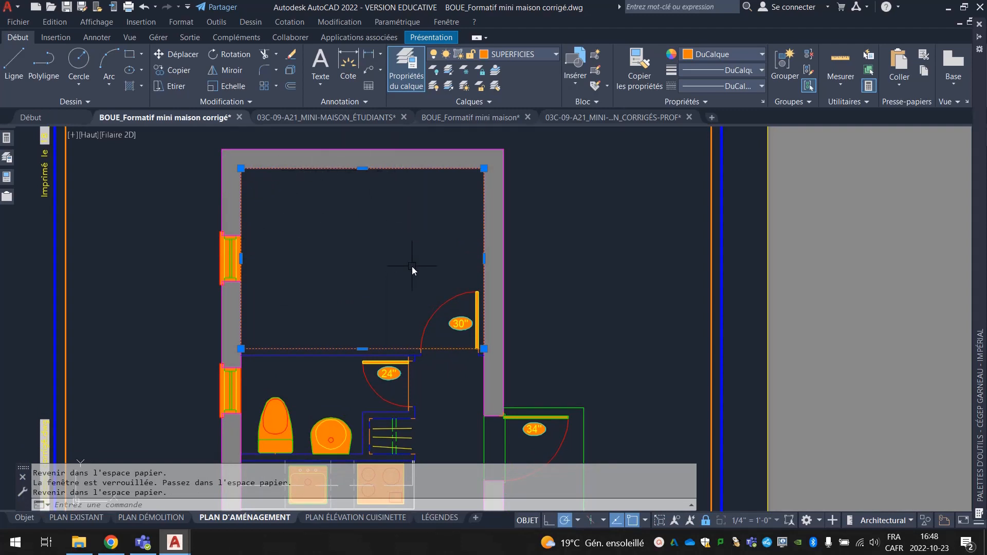
pyautogui.press('Escape')
pyautogui.click(405, 391)
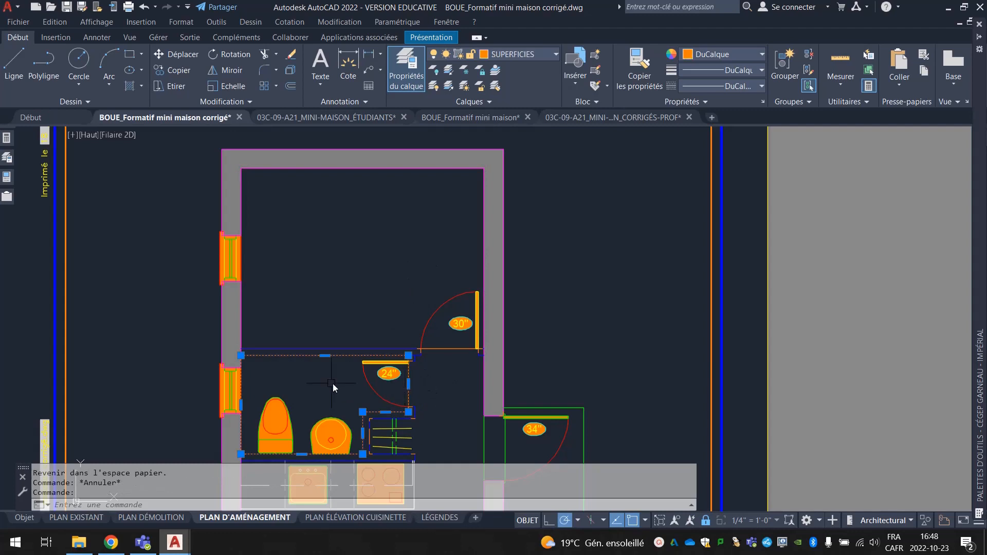
pyautogui.moveTo(332, 384); pyautogui.dragTo(328, 355, button='middle')
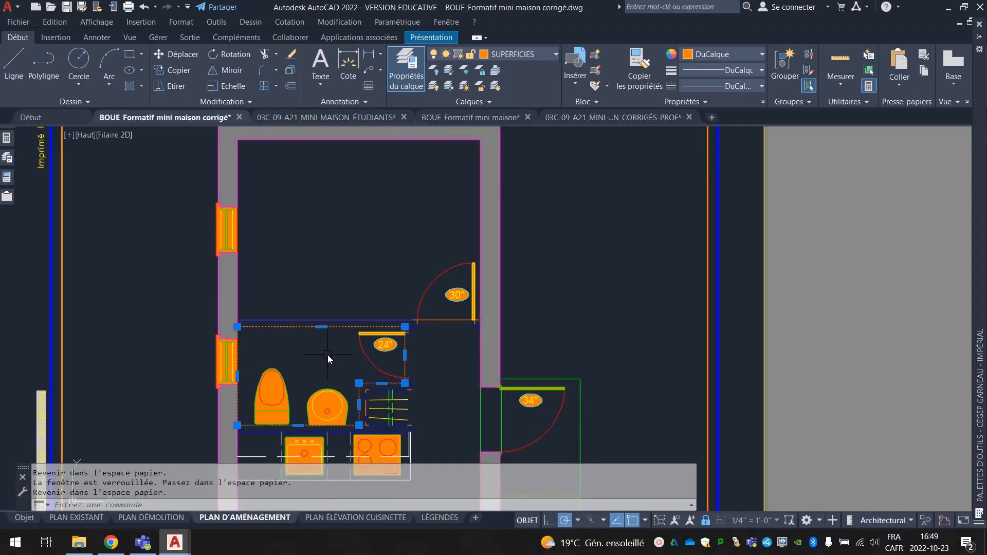
pyautogui.press('Escape')
pyautogui.scroll(-2, 328, 355)
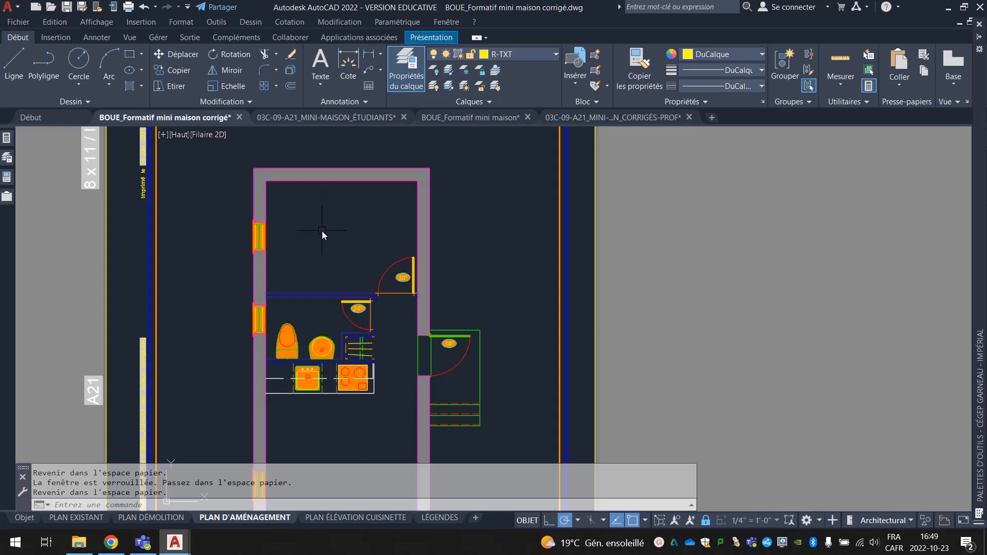
pyautogui.moveTo(320, 229); pyautogui.dragTo(349, 222, button='middle')
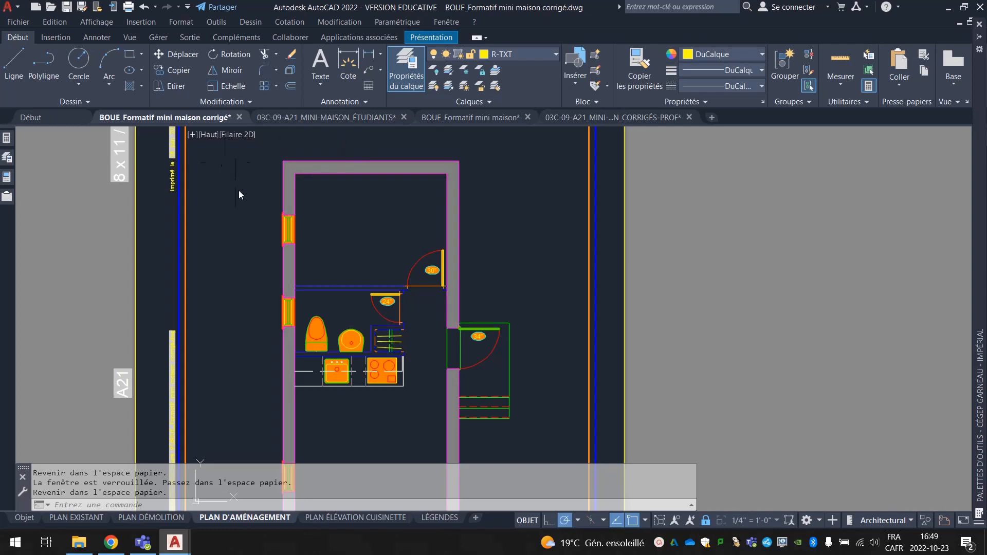
pyautogui.click(58, 37)
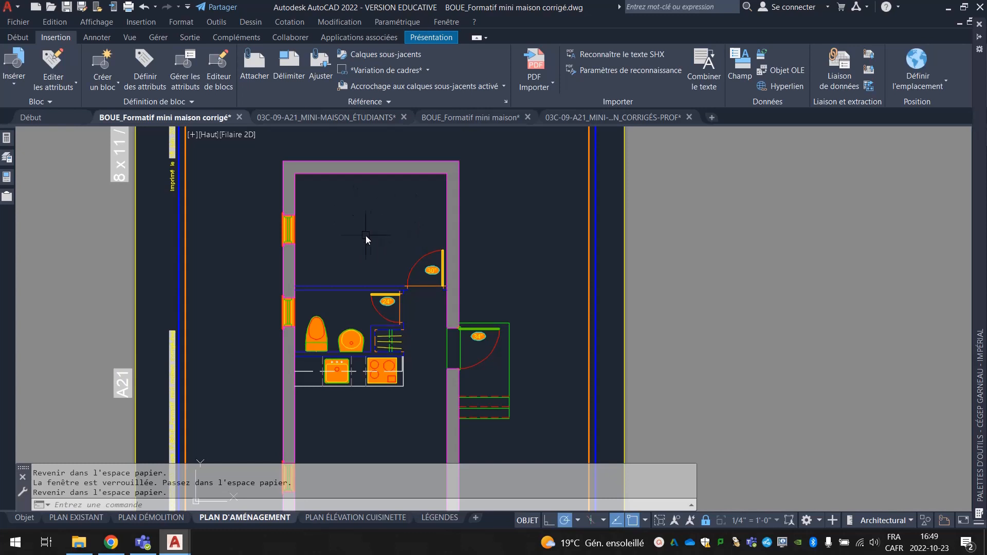
pyautogui.click(19, 38)
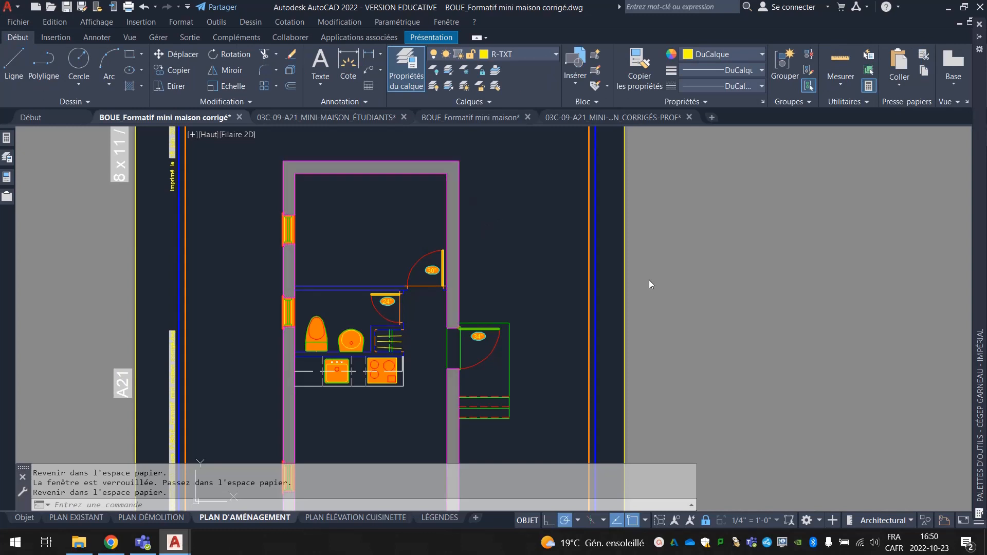
# Step: Insert the Identification Piece symbol near the centre of the upper room on the layout plan
pyautogui.moveTo(985, 254)
pyautogui.moveTo(979, 218)
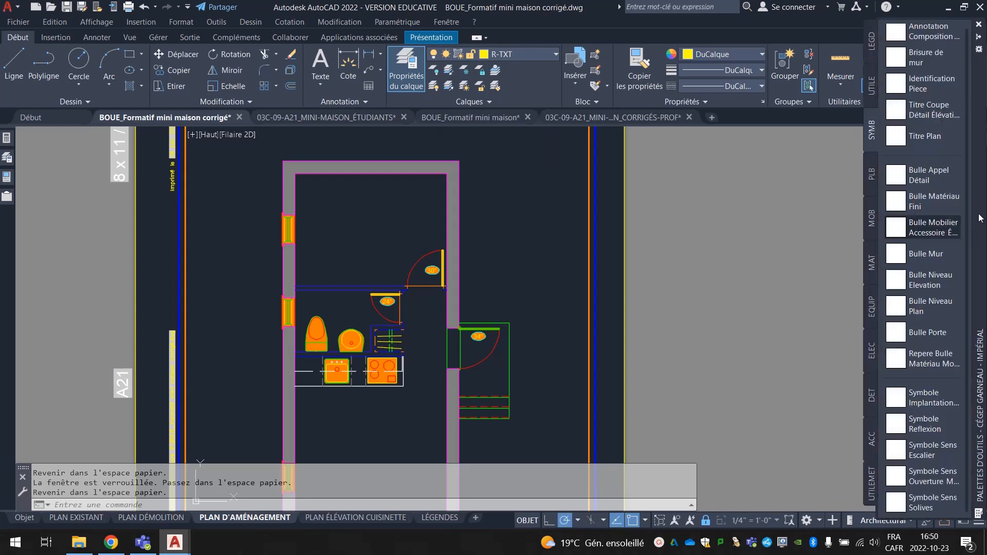
pyautogui.click(932, 84)
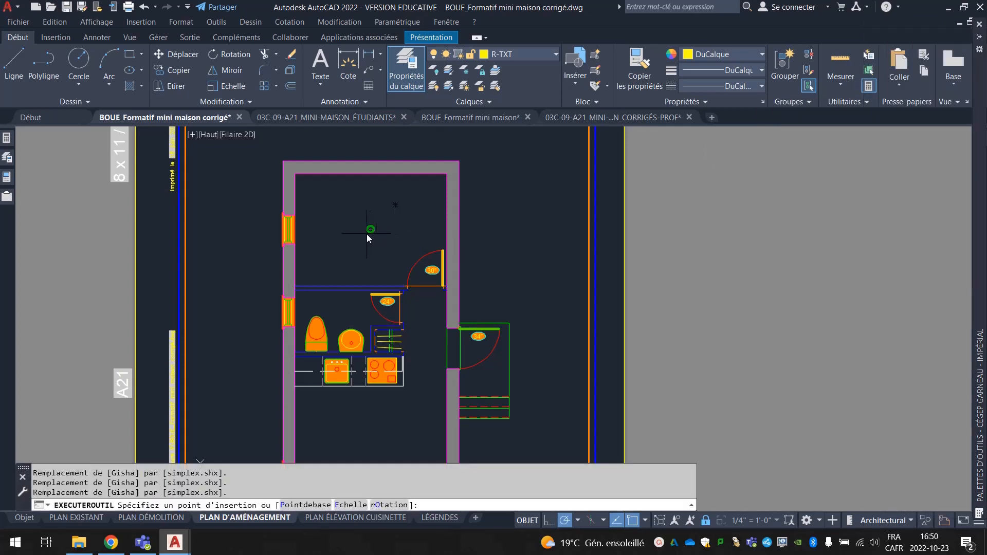
pyautogui.click(371, 230)
# Step: Set the room name attribute of the inserted identification block to CHAMBRE
pyautogui.scroll(3, 367, 237)
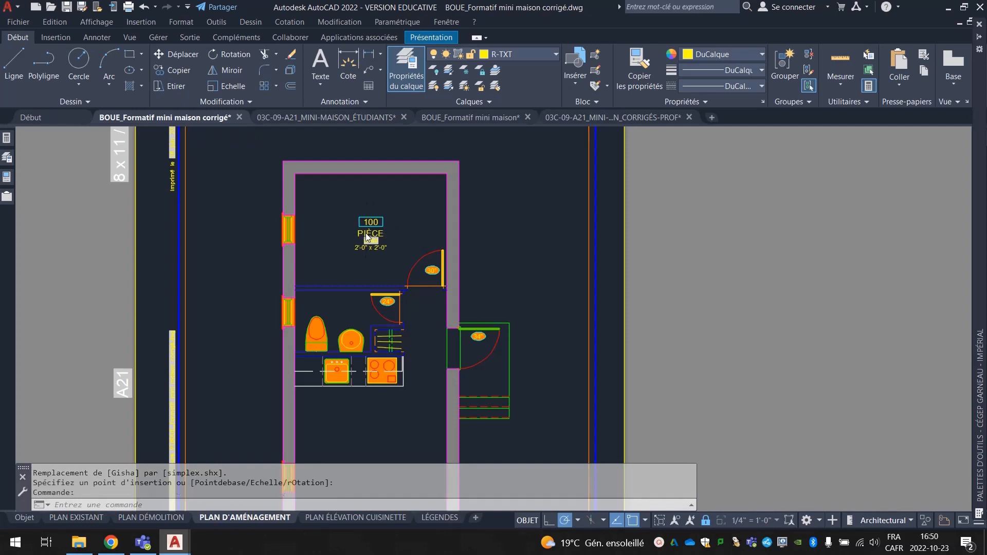
pyautogui.scroll(2, 408, 234)
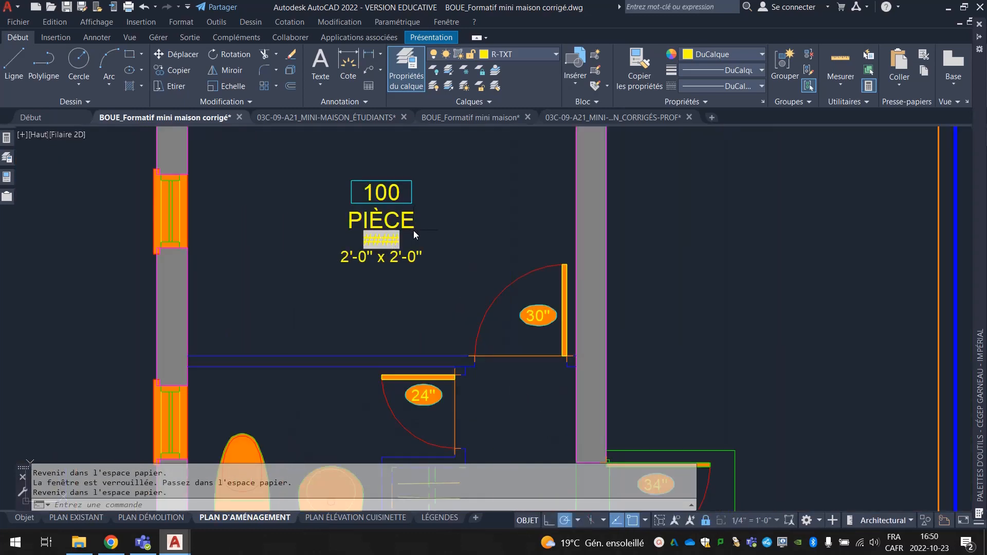
pyautogui.click(402, 234)
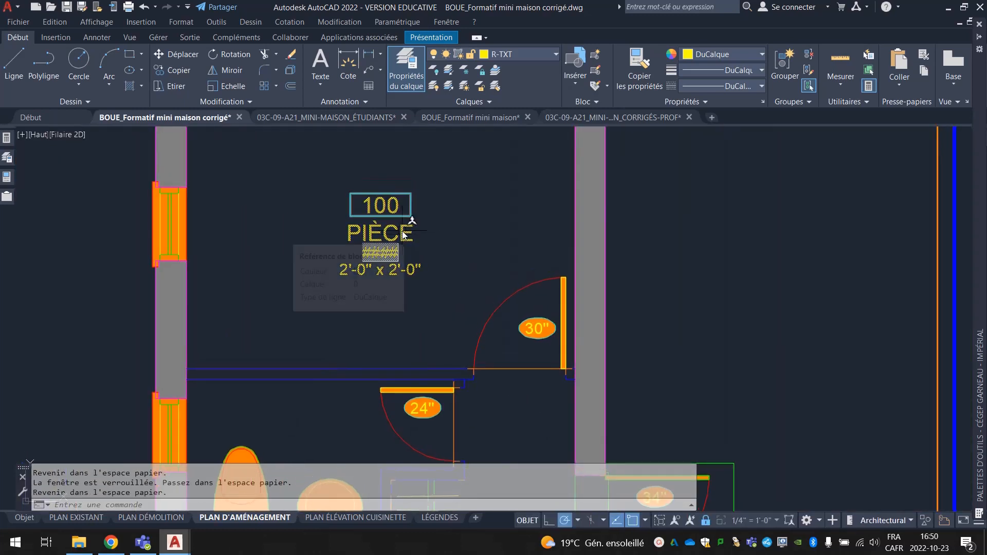
pyautogui.press('Escape')
pyautogui.doubleClick(403, 235)
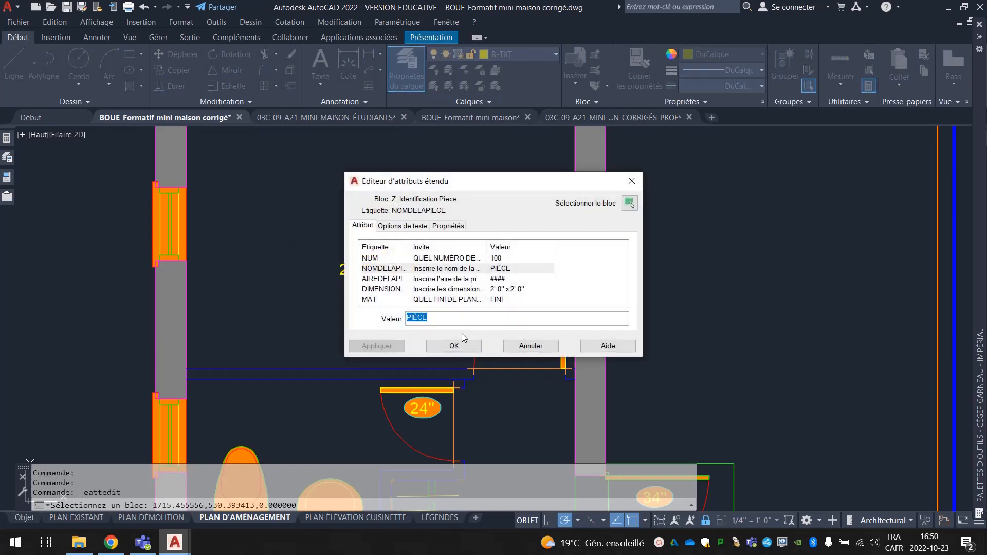
pyautogui.write('CHAMBRE')
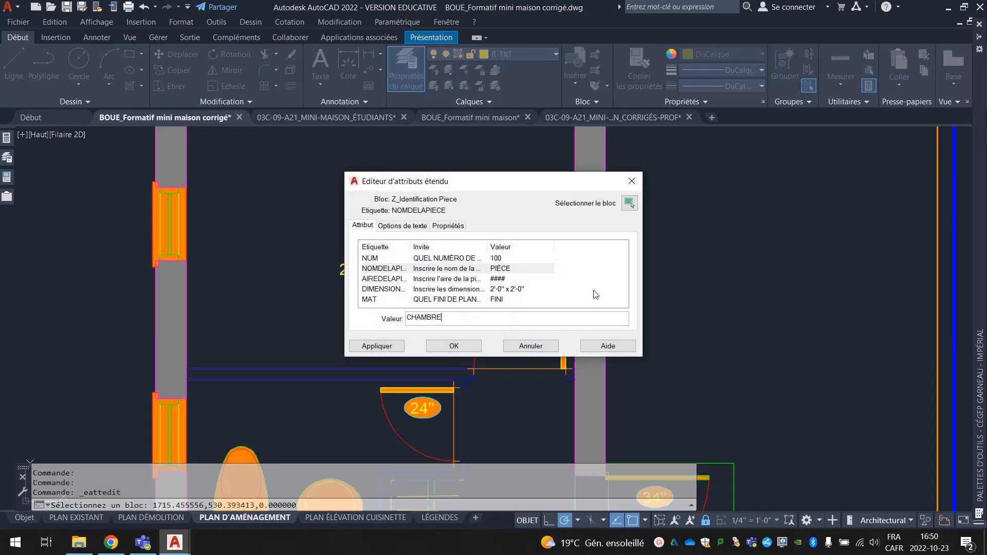
pyautogui.press('Return')
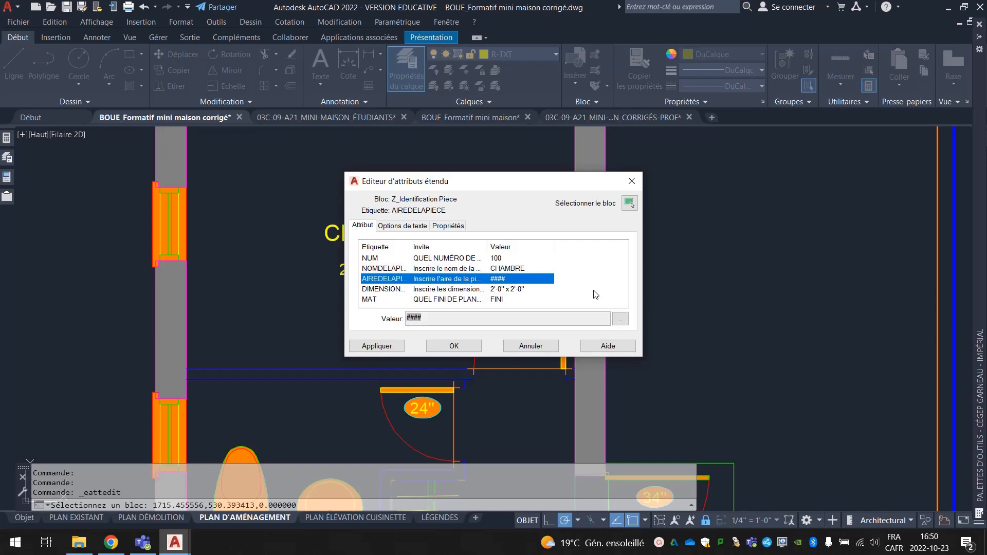
# Step: Clear the block's room dimensions attribute and set its floor finish attribute to CARPETTE
pyautogui.press('Return')
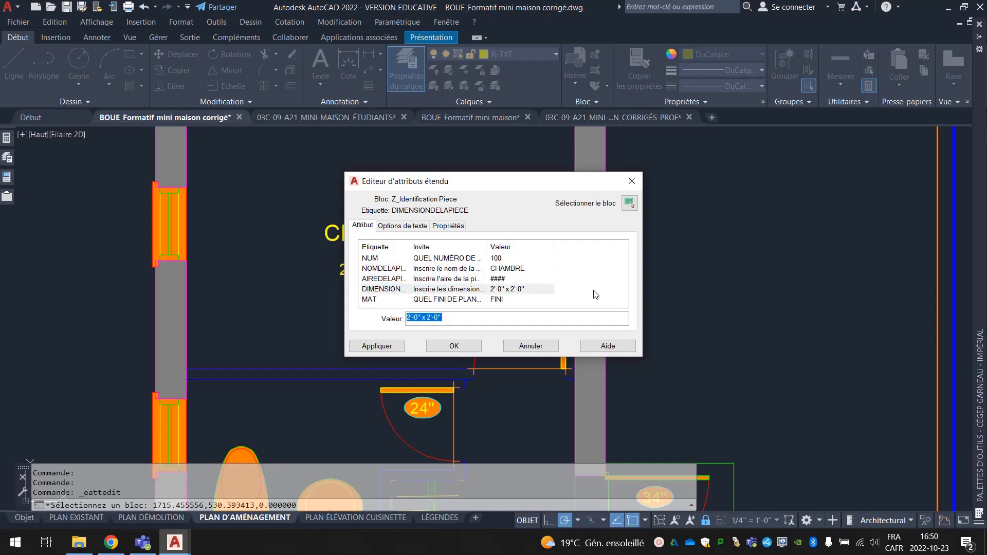
pyautogui.press('BackSpace')
pyautogui.press('Return')
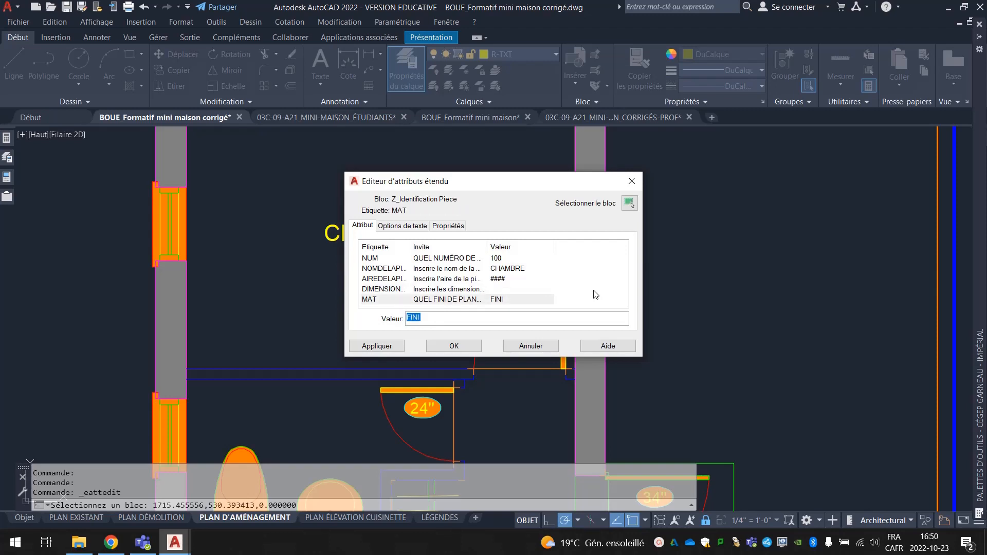
pyautogui.write('CARPETTE')
pyautogui.press('Return')
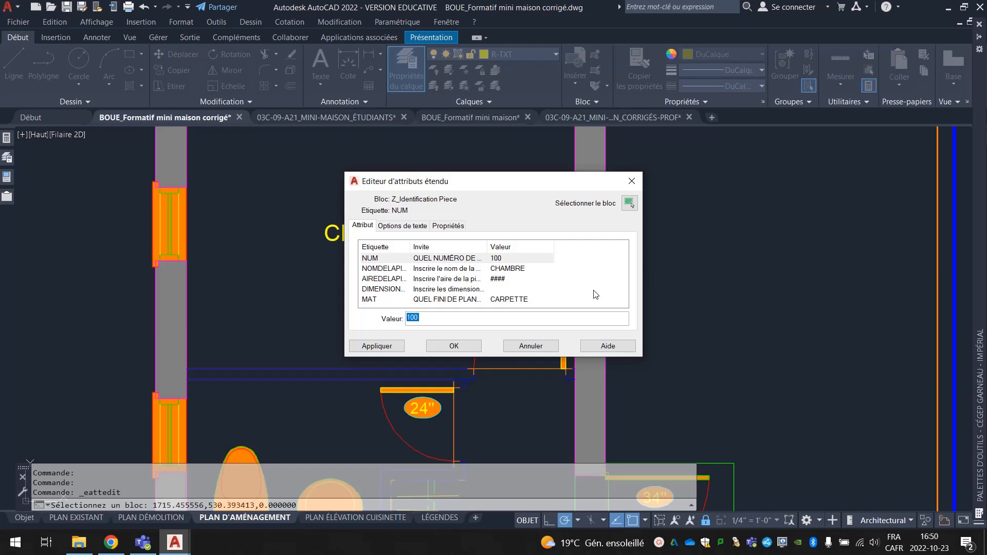
# Step: Open the field inside the block's room area attribute for modification
pyautogui.press('Return')
pyautogui.press('Return')
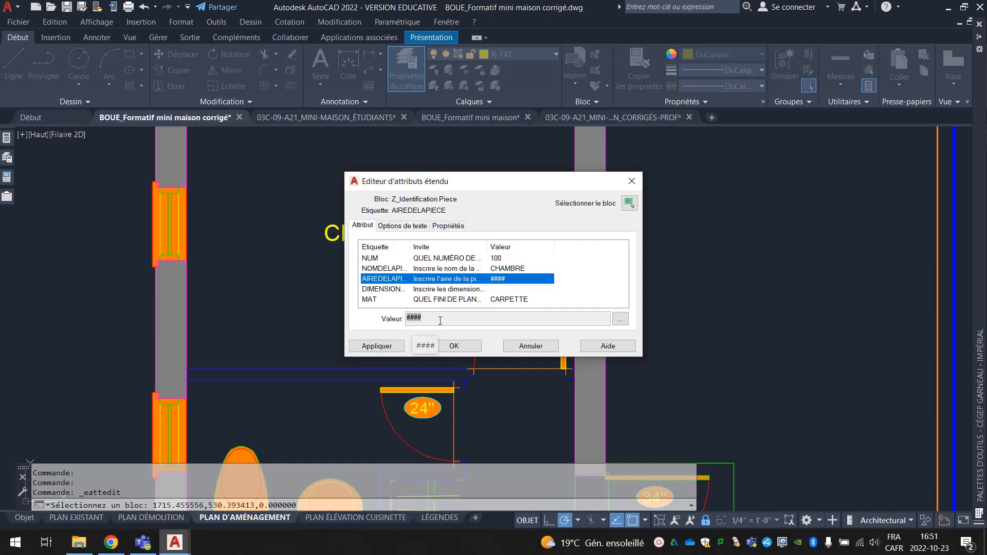
pyautogui.click(621, 320)
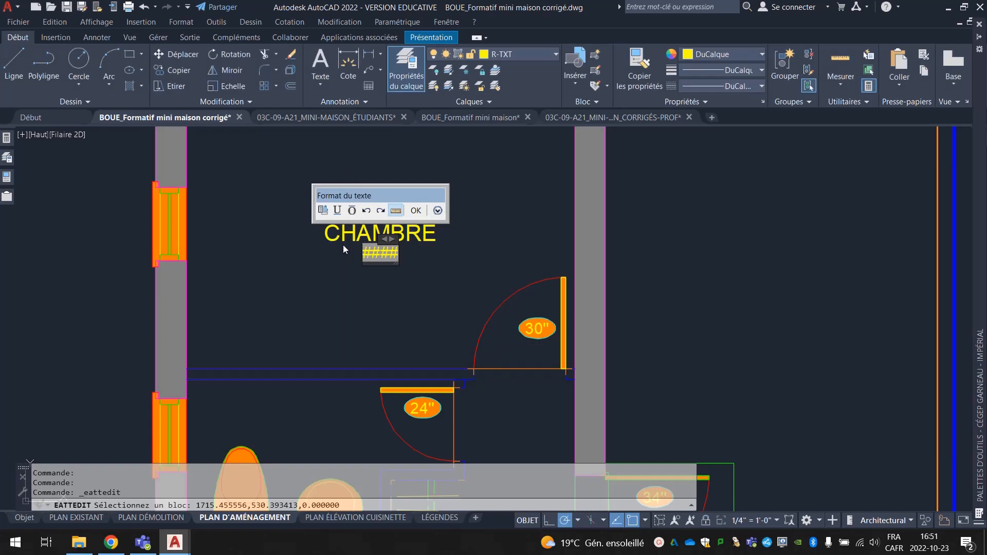
pyautogui.scroll(4, 347, 243)
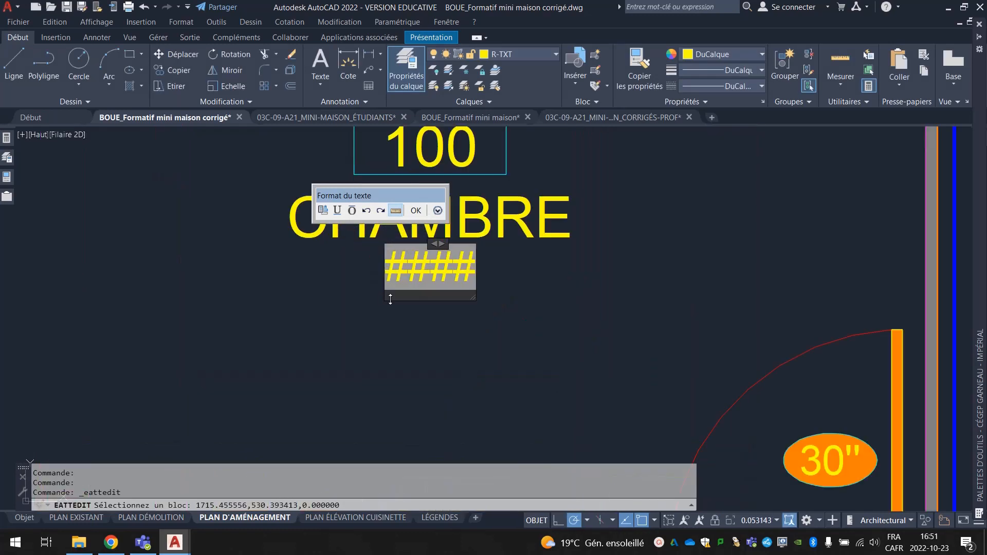
pyautogui.rightClick(429, 273)
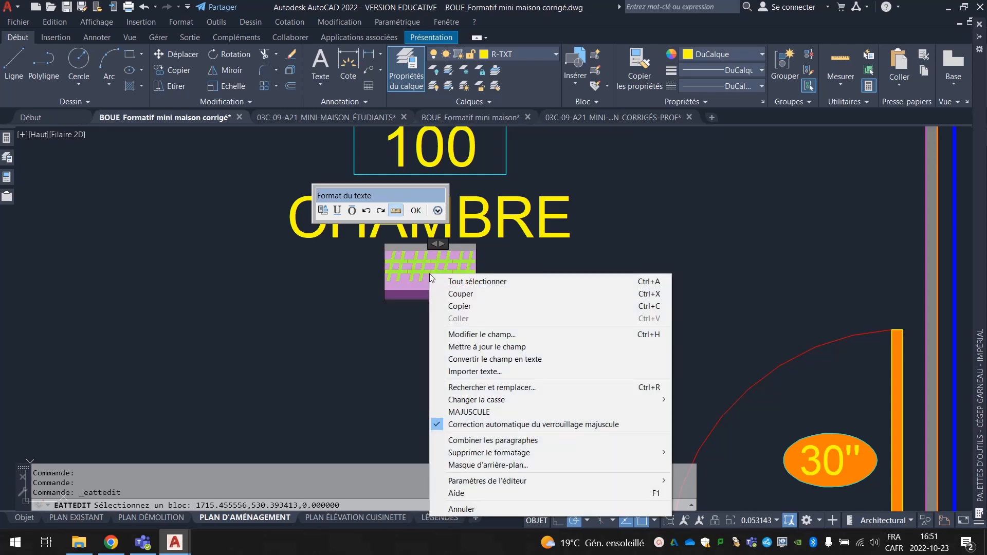
pyautogui.click(554, 336)
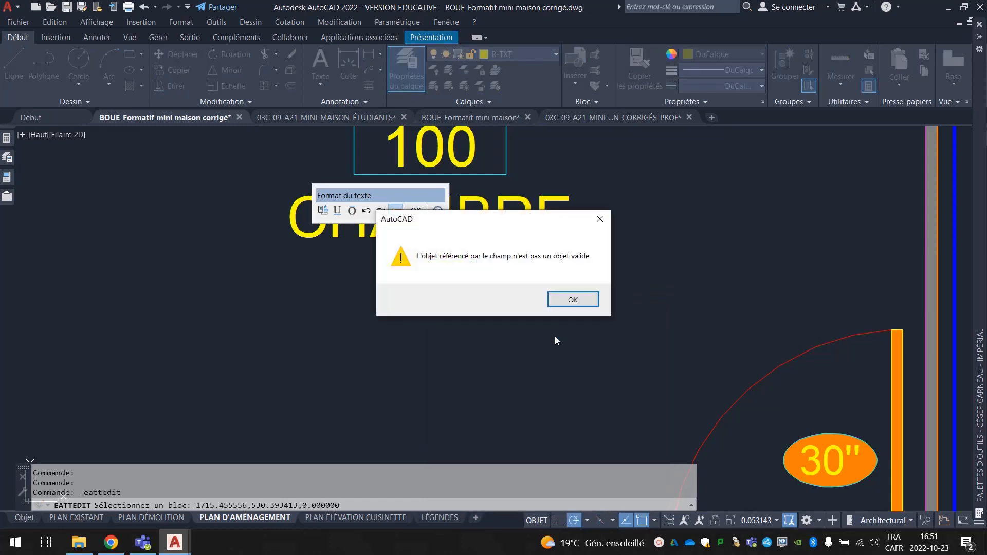
pyautogui.click(587, 300)
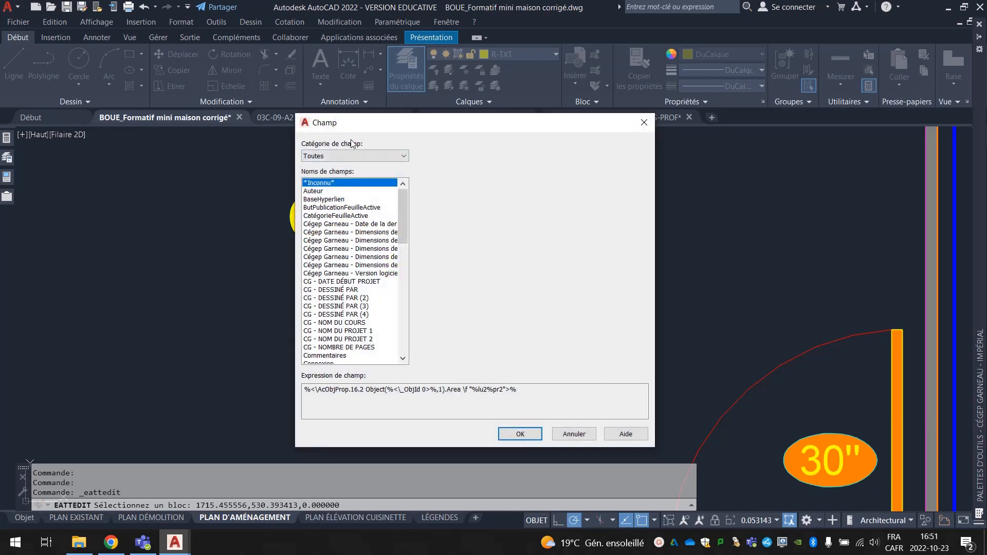
# Step: Link the area field to the bedroom's boundary polyline, using the Objets category and the Objet field name
pyautogui.click(386, 156)
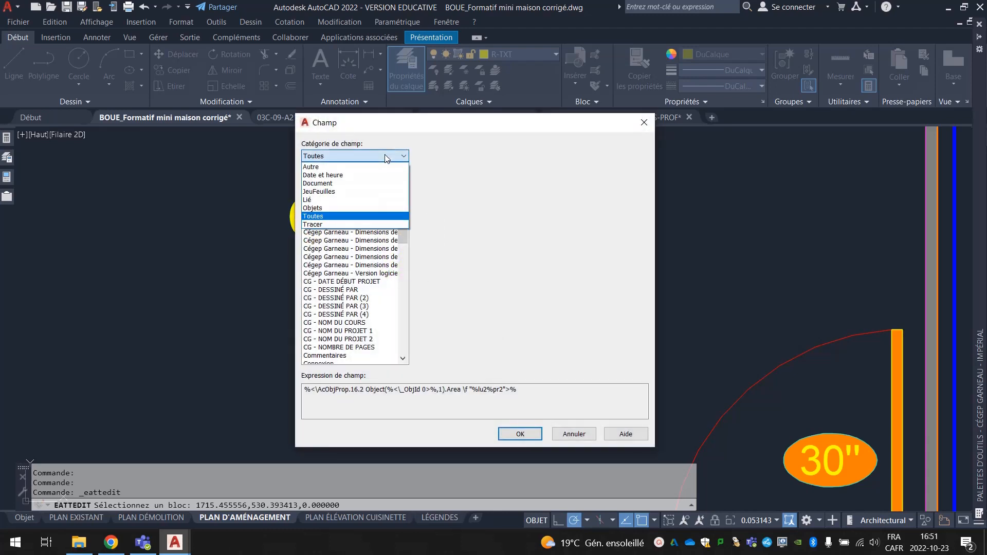
pyautogui.click(339, 208)
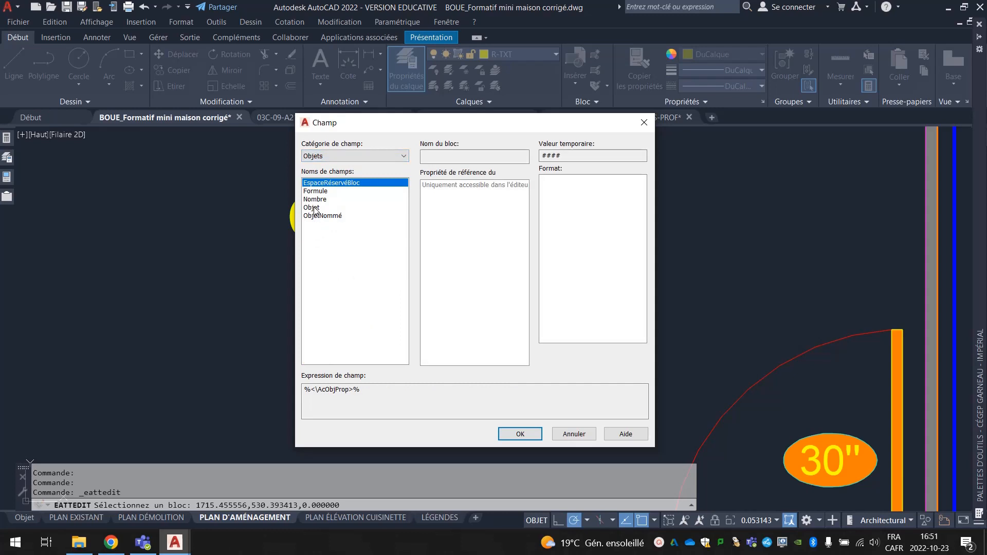
pyautogui.click(314, 208)
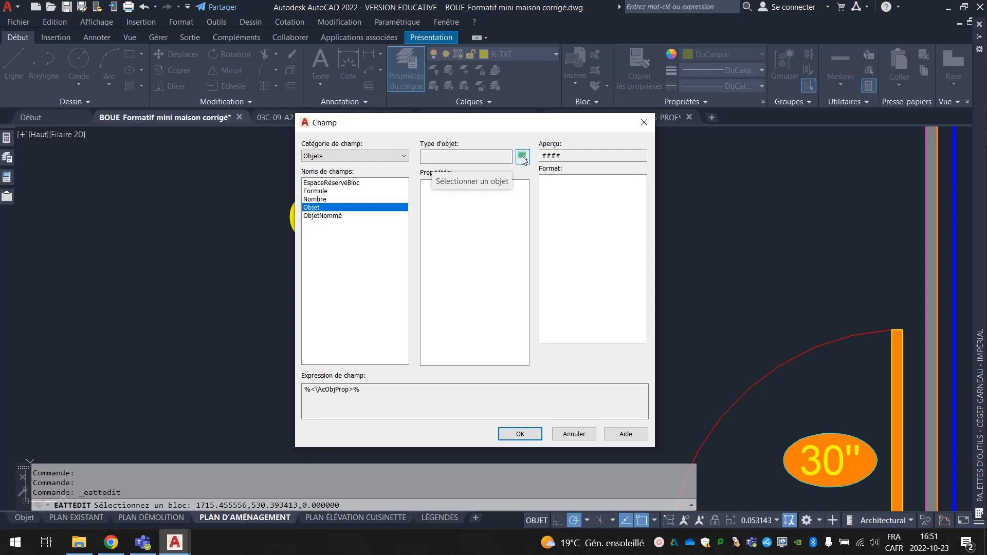
pyautogui.click(522, 157)
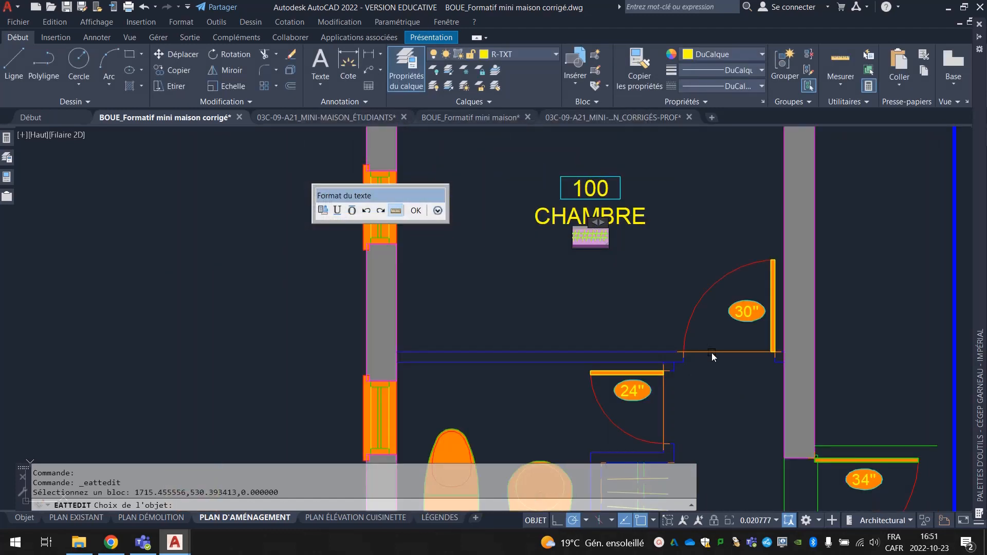
pyautogui.click(711, 352)
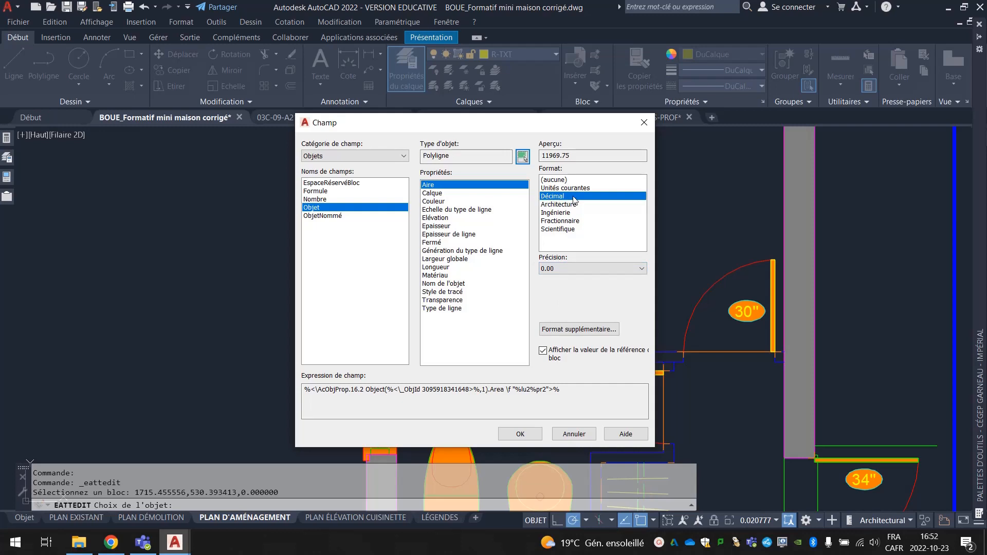
# Step: Set the area field's additional format to a conversion factor of 1/144 with the suffix " P.C."
pyautogui.click(594, 333)
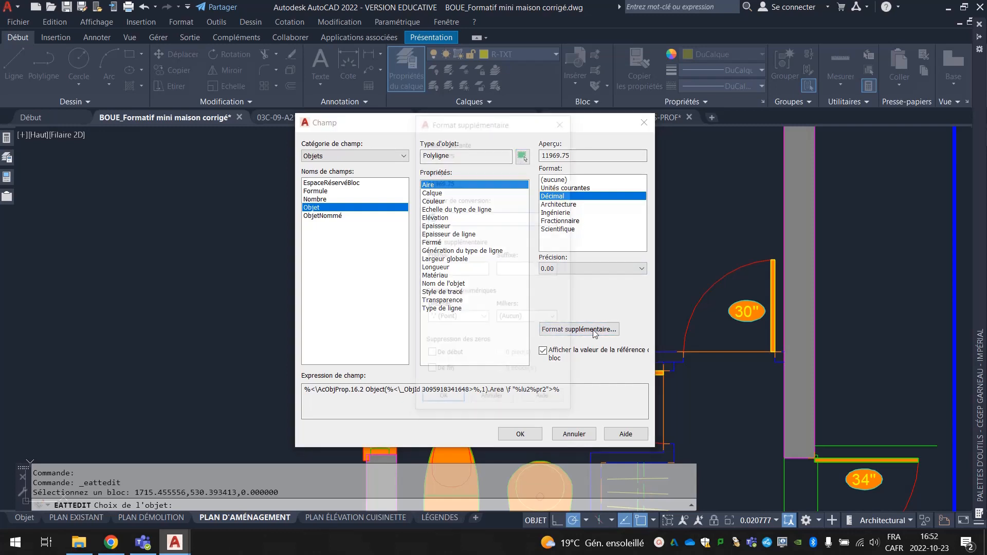
pyautogui.click(439, 218)
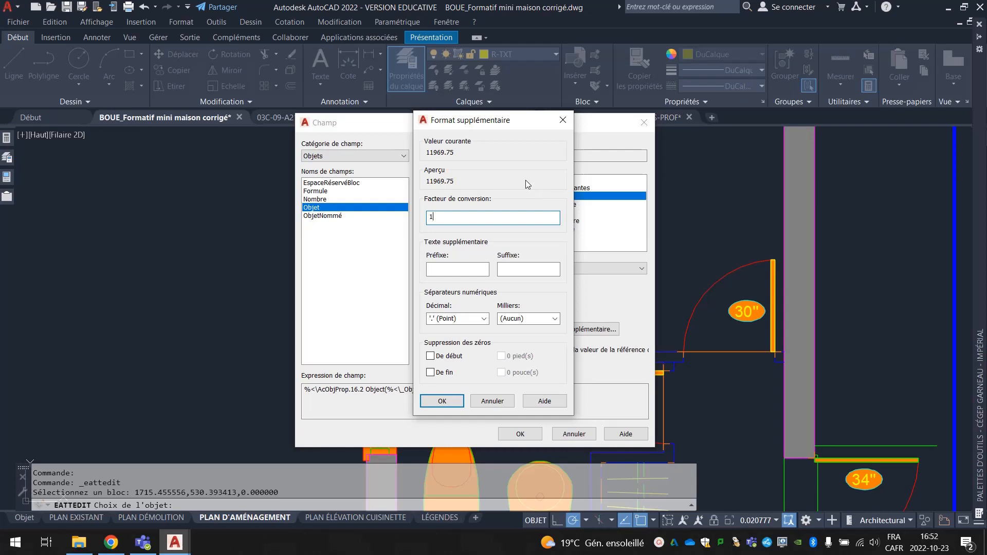
pyautogui.write('/144')
pyautogui.click(513, 269)
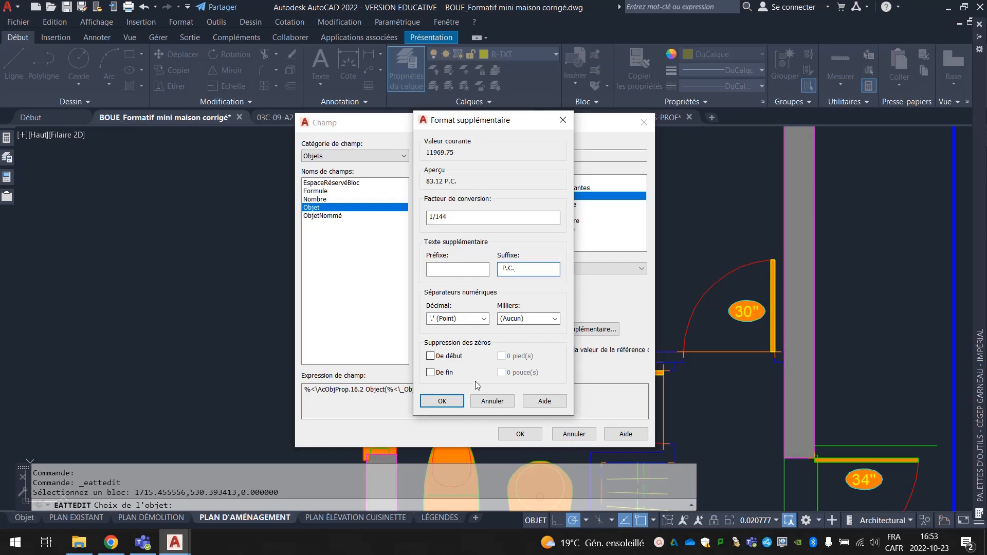
pyautogui.click(441, 401)
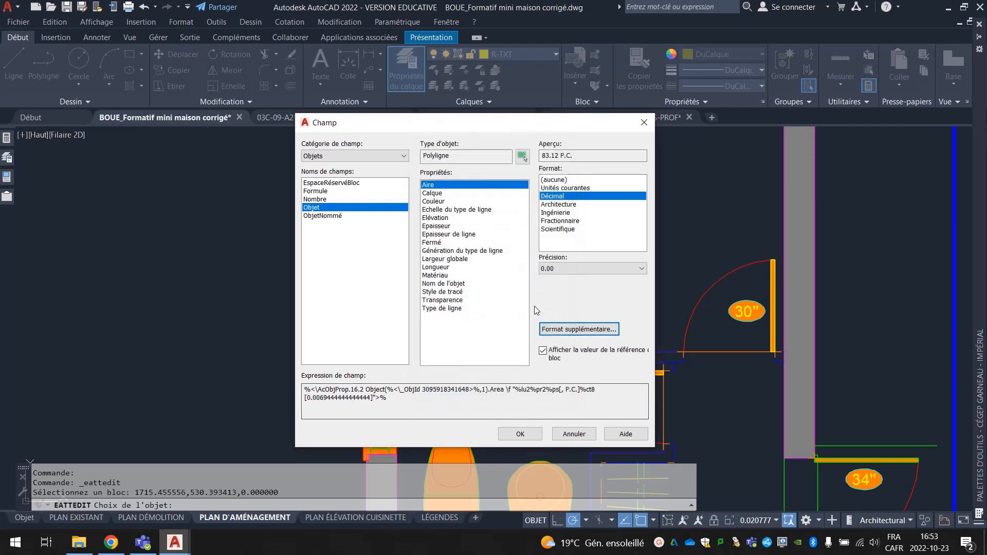
# Step: Set the area field's precision to 0.00 and apply the attribute changes to the bedroom tag
pyautogui.click(580, 270)
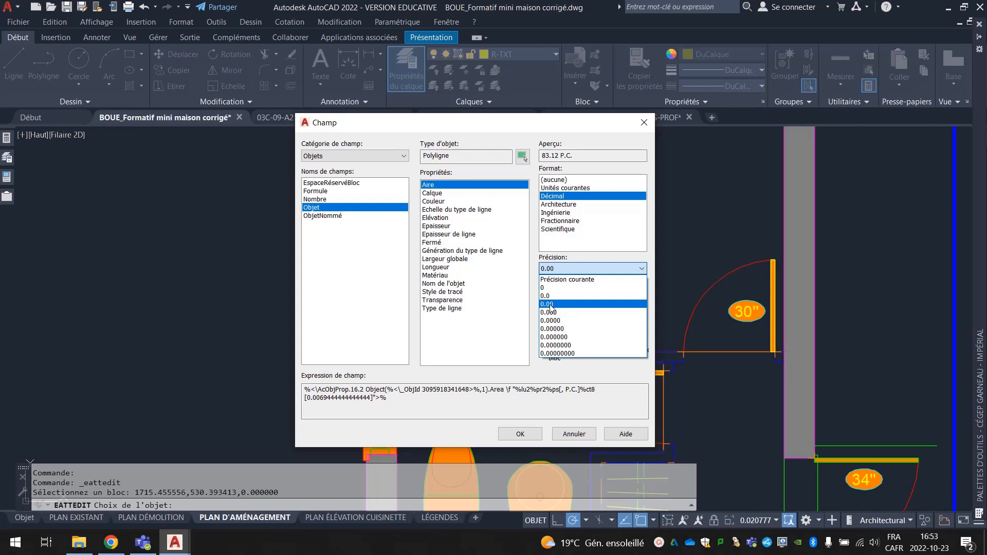
pyautogui.click(584, 309)
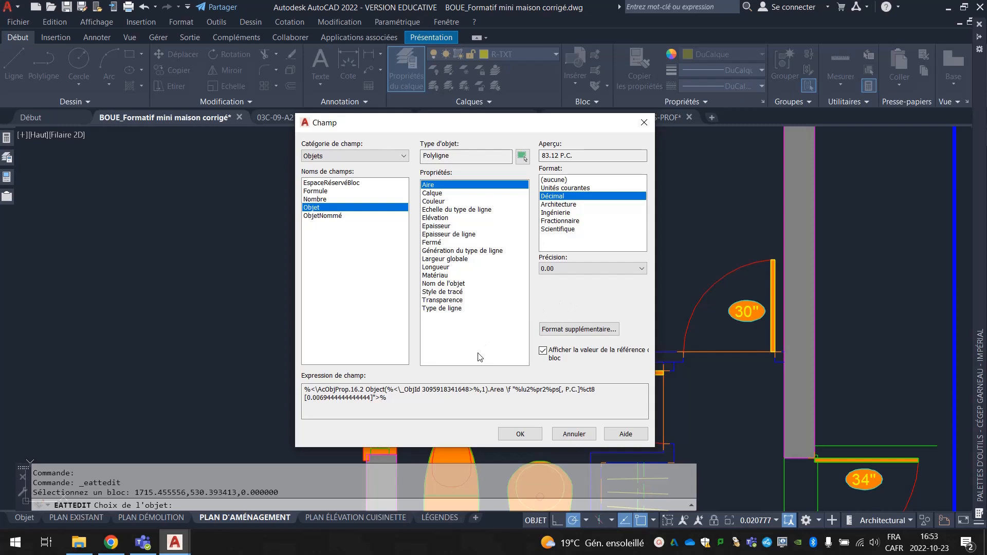
pyautogui.click(508, 437)
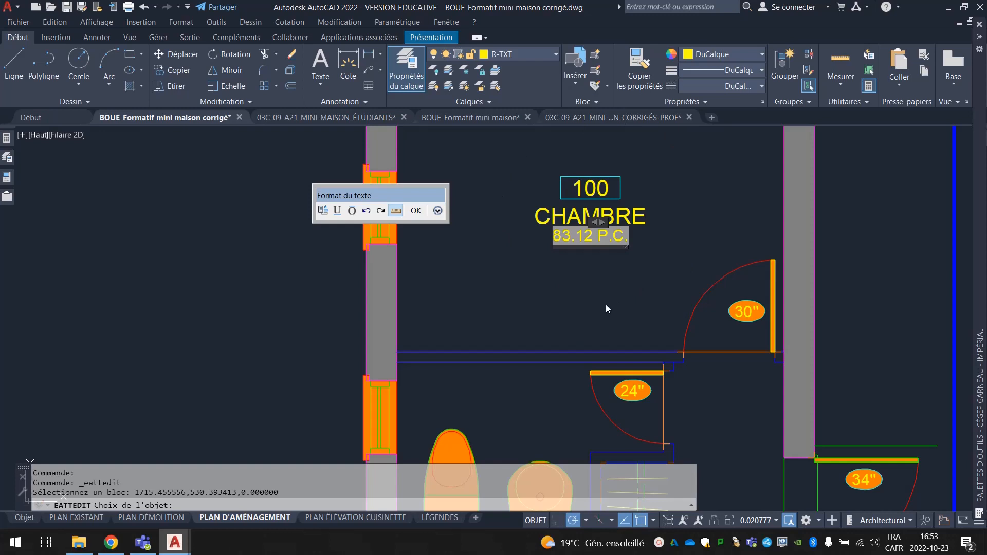
pyautogui.click(619, 302)
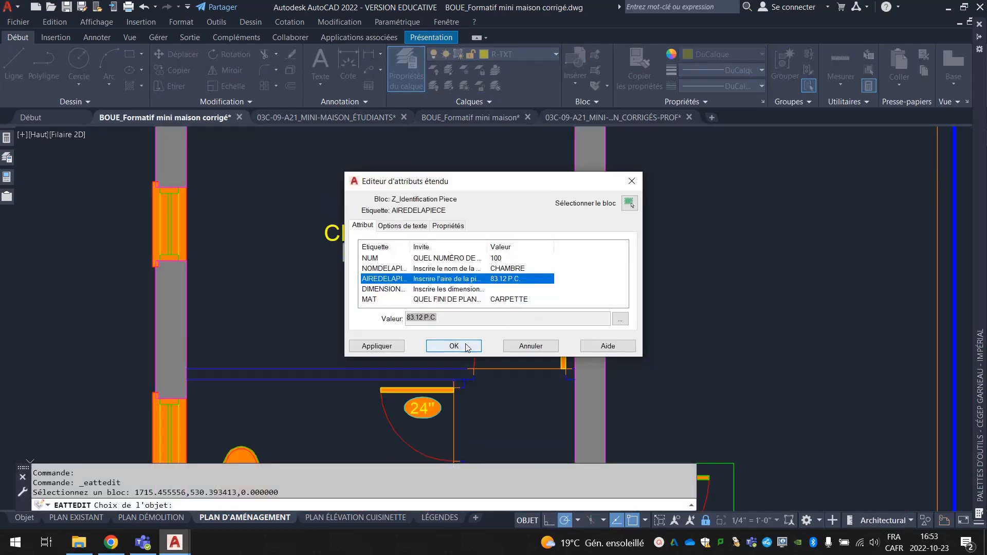
pyautogui.click(466, 346)
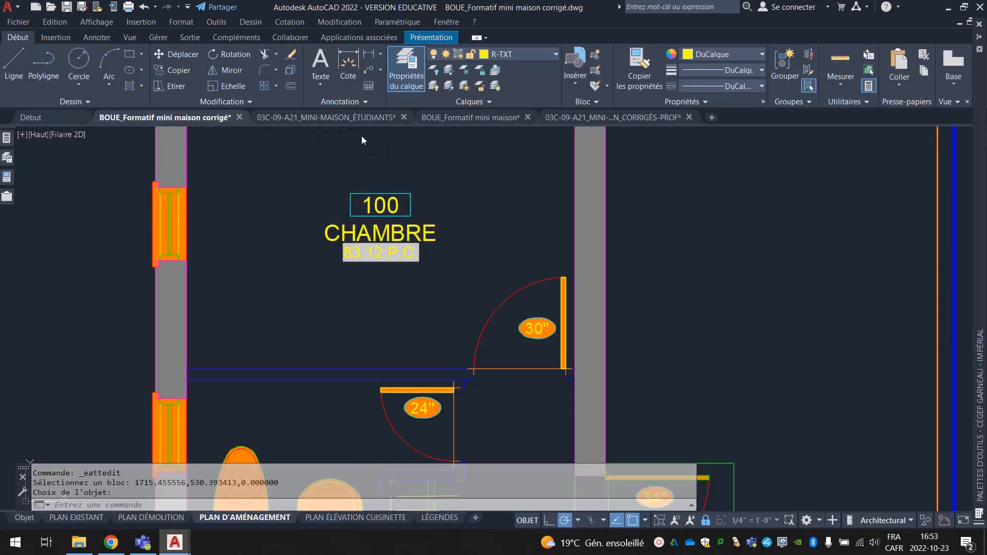
# Step: Stretch the partition between the bedroom and the bathroom slightly upward together with its 30" door, making the bedroom smaller
pyautogui.scroll(-3, 412, 306)
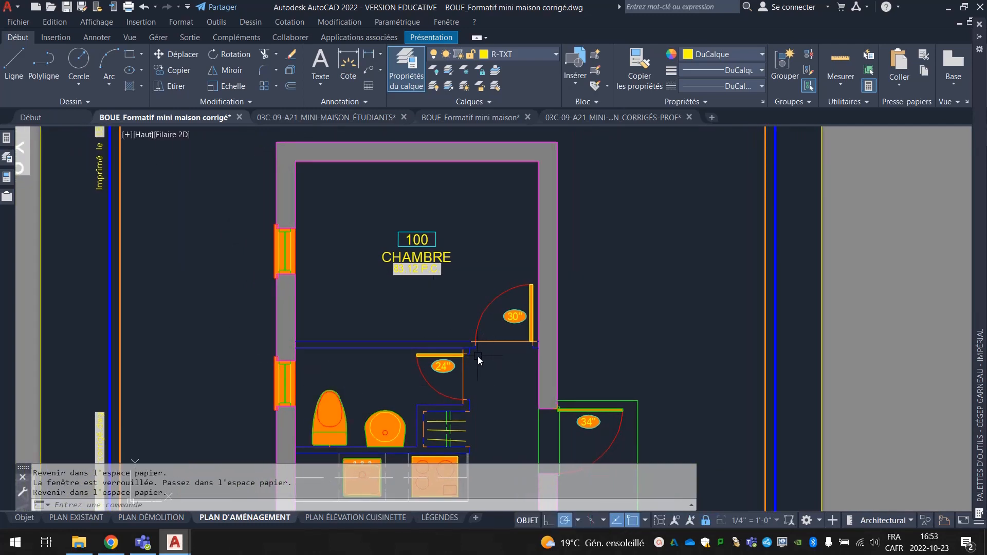
pyautogui.write('E')
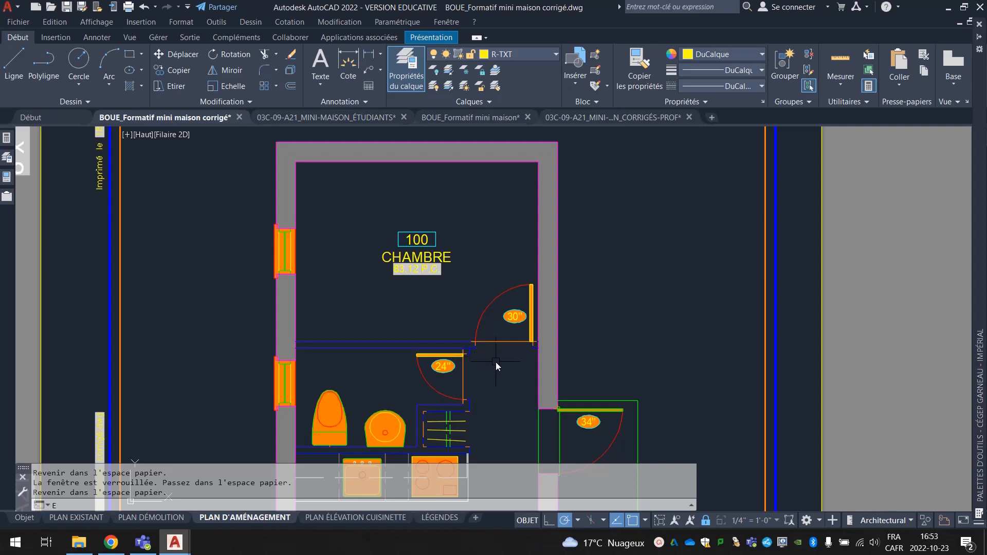
pyautogui.press('Return')
pyautogui.scroll(2, 569, 352)
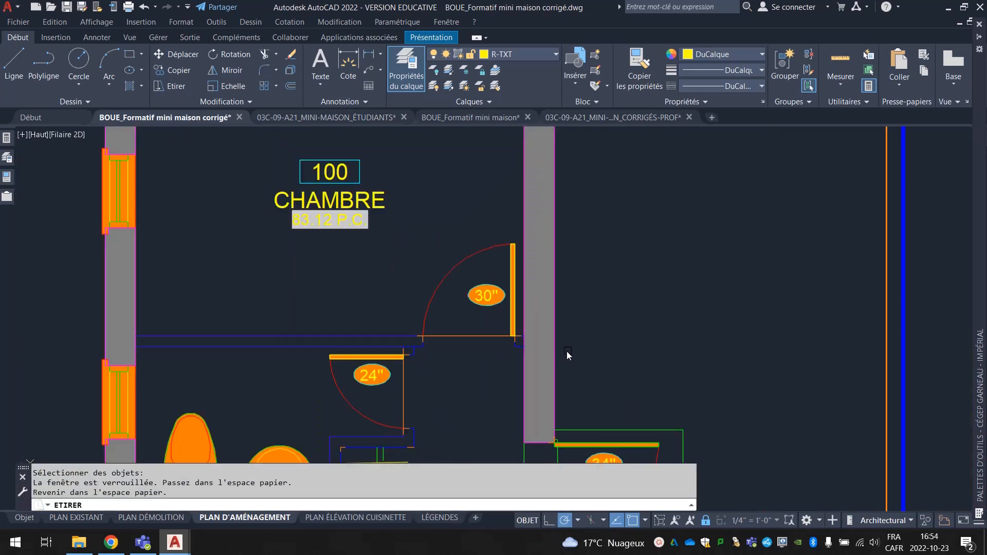
pyautogui.click(579, 350)
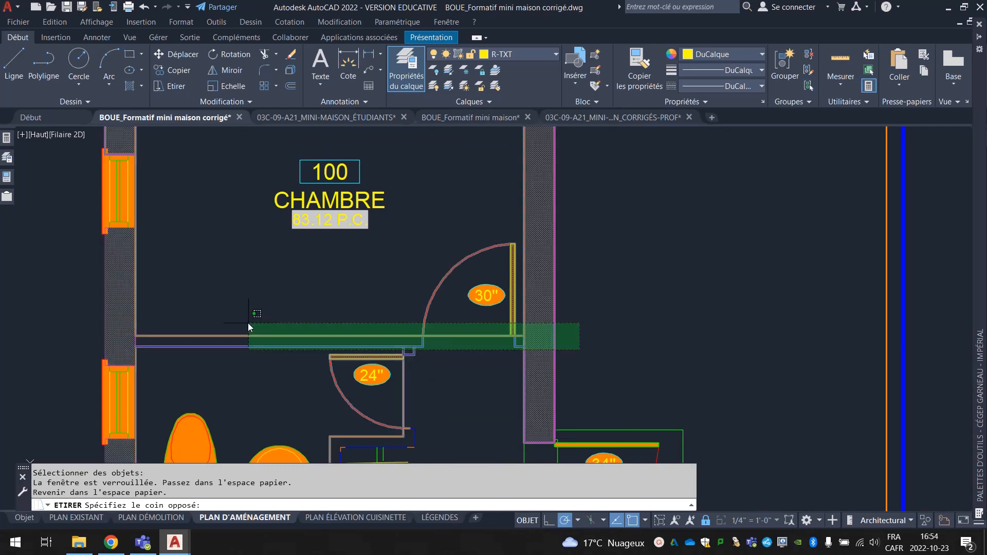
pyautogui.click(79, 304)
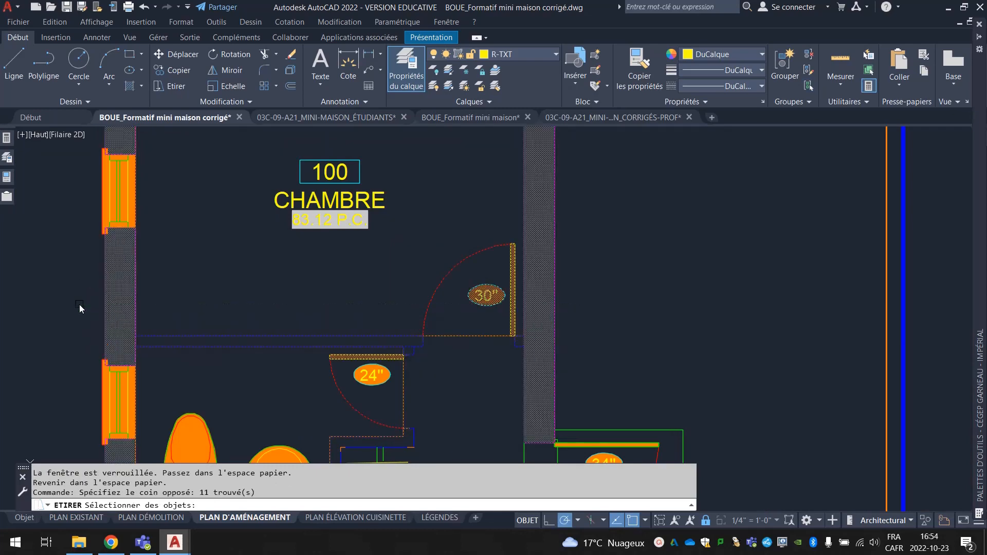
pyautogui.scroll(-2, 86, 307)
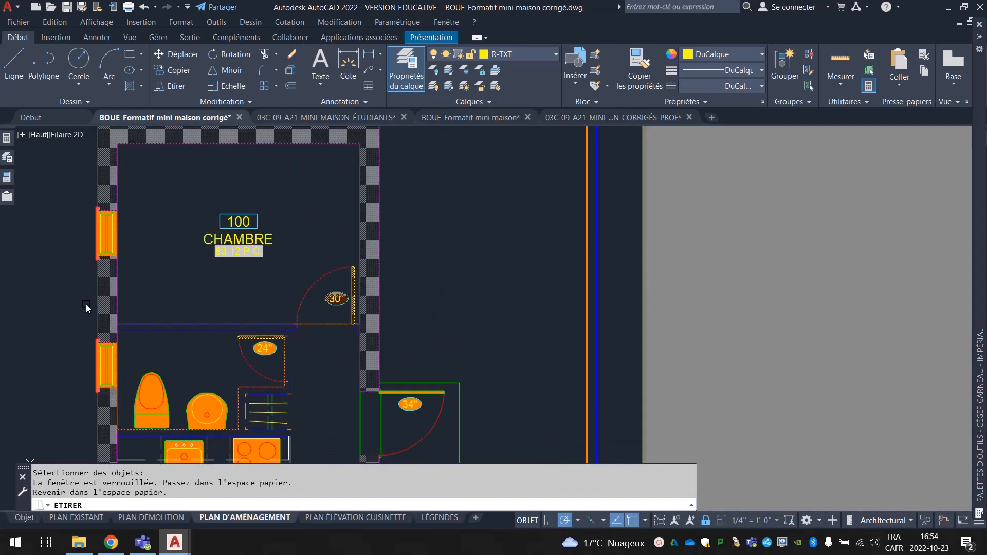
pyautogui.moveTo(181, 299); pyautogui.dragTo(286, 306, button='middle')
pyautogui.scroll(2, 288, 304)
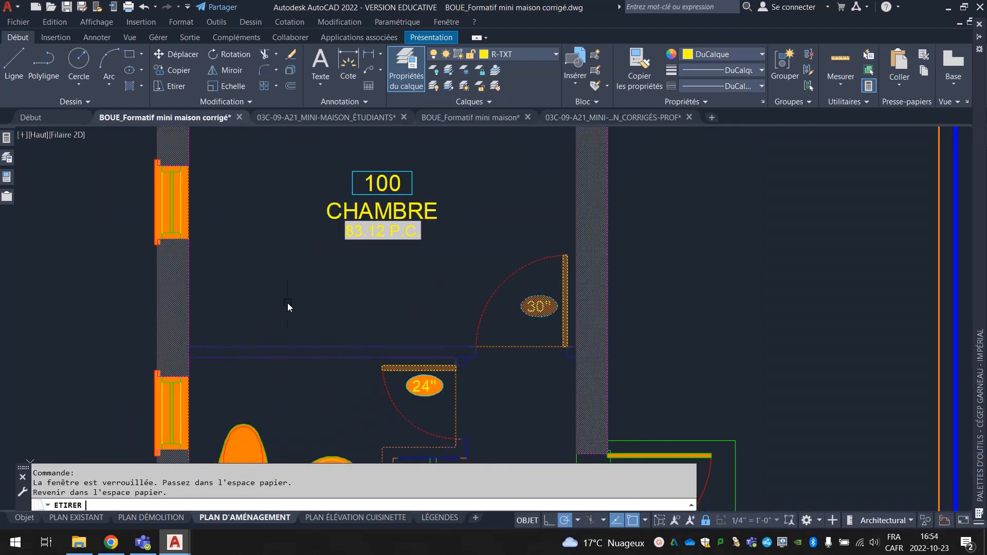
pyautogui.press('Return')
pyautogui.click(291, 305)
pyautogui.click(291, 289)
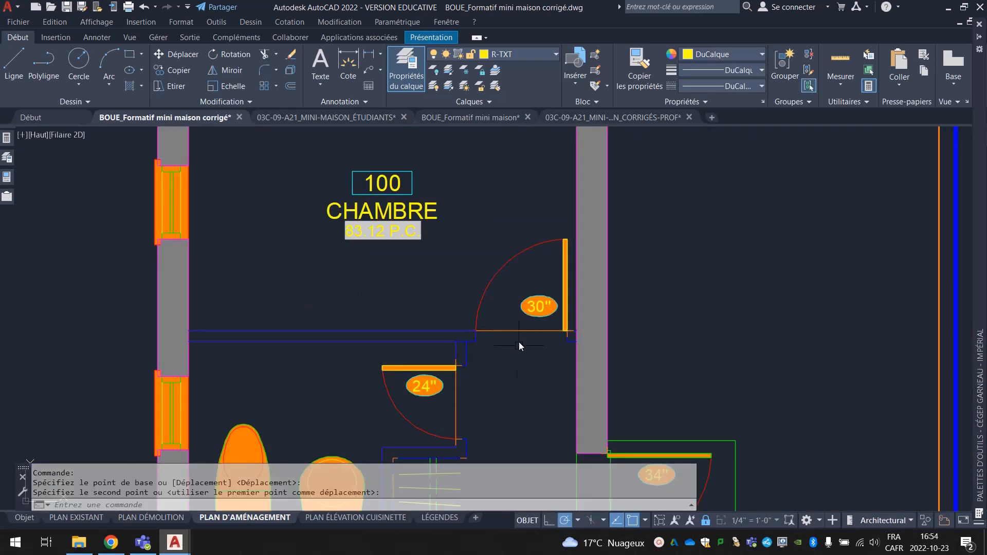
# Step: Refresh the area field in the bedroom tag's AIREDELAPIECE attribute and apply the change
pyautogui.scroll(-2, 514, 355)
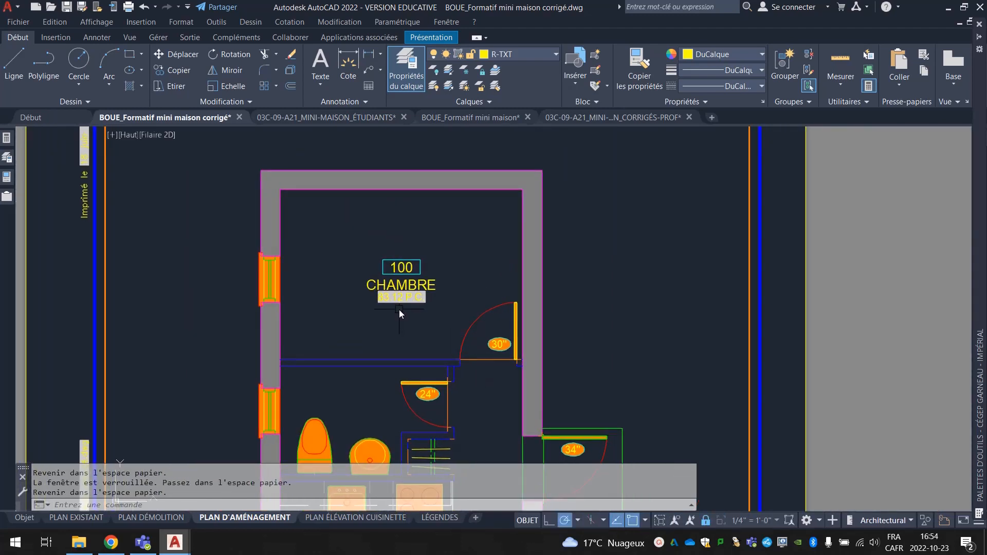
pyautogui.scroll(2, 399, 310)
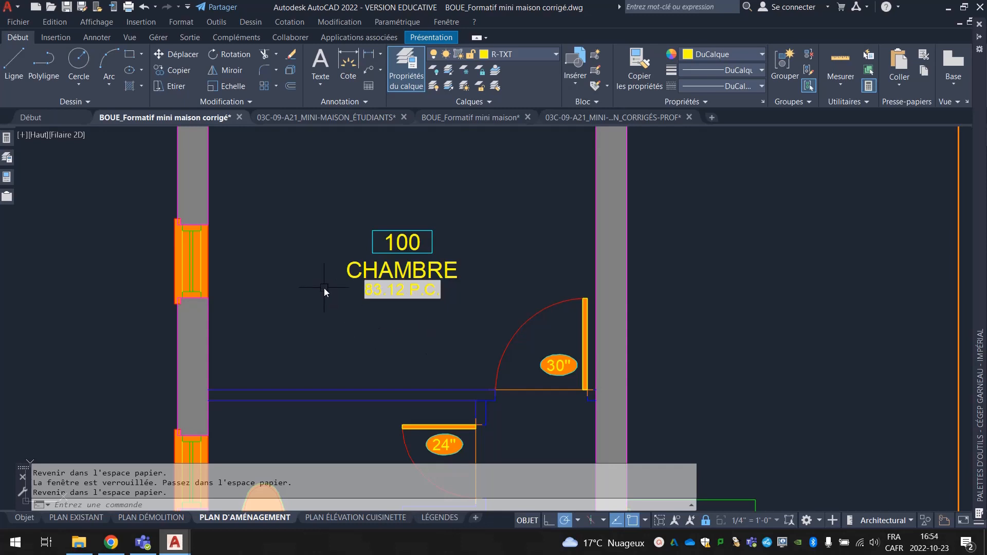
pyautogui.click(400, 294)
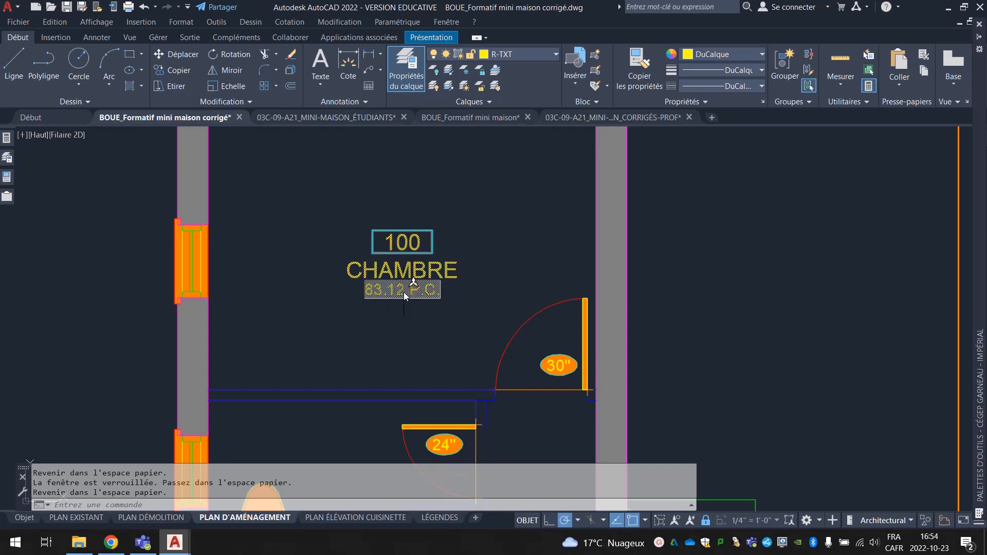
pyautogui.doubleClick(403, 292)
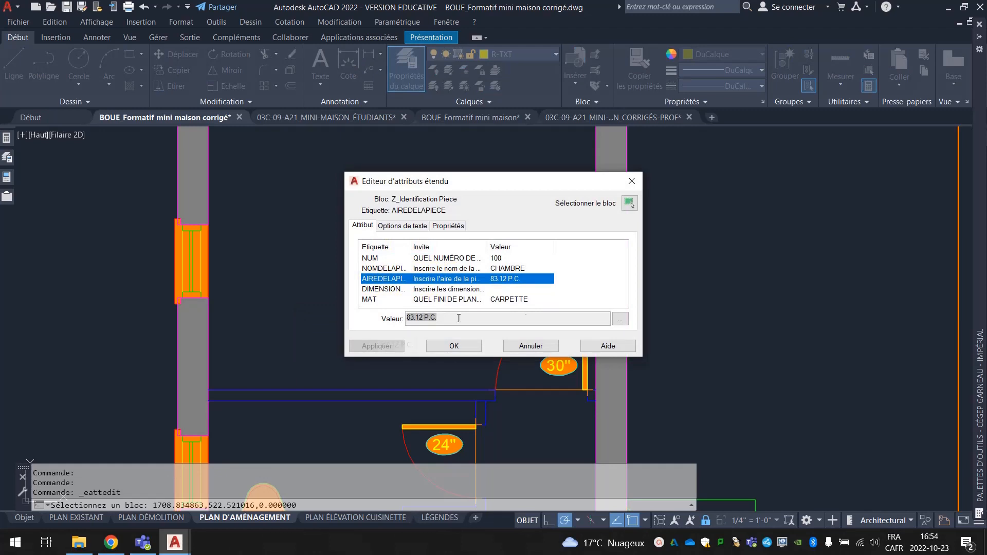
pyautogui.click(620, 318)
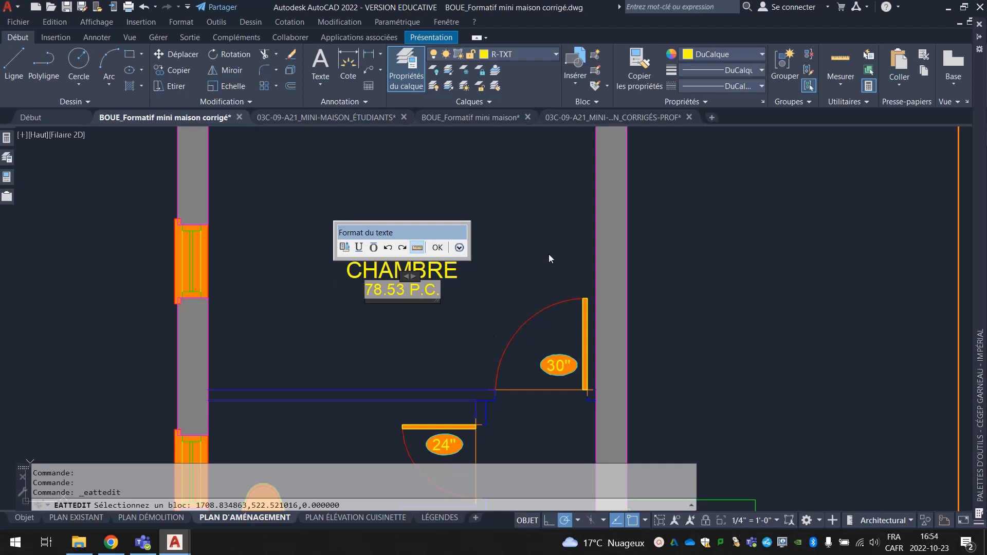
pyautogui.click(496, 303)
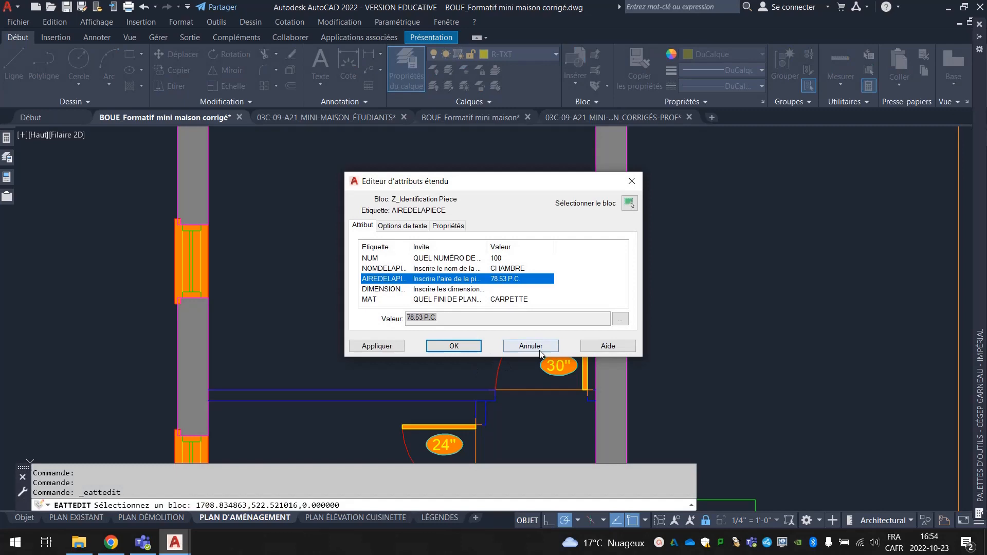
pyautogui.click(449, 346)
# Step: Undo the area field refresh, the partition stretch and the preceding attribute edit of the bedroom tag
pyautogui.hotkey('ctrl', 'z')
pyautogui.hotkey('ctrl', 'z')
pyautogui.hotkey('ctrl', 'z')
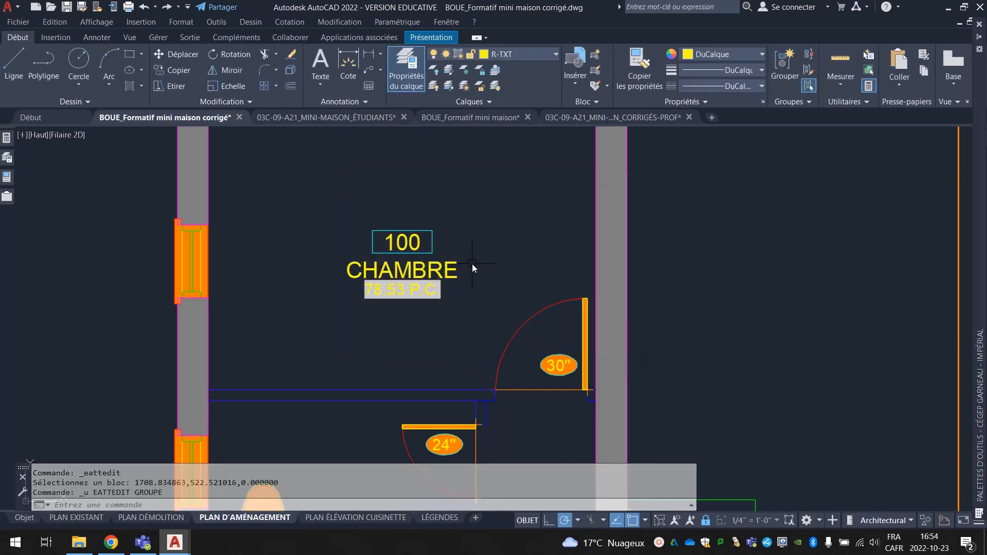
pyautogui.hotkey('ctrl', 'z')
pyautogui.hotkey('ctrl', 'z')
pyautogui.hotkey('ctrl', 'z')
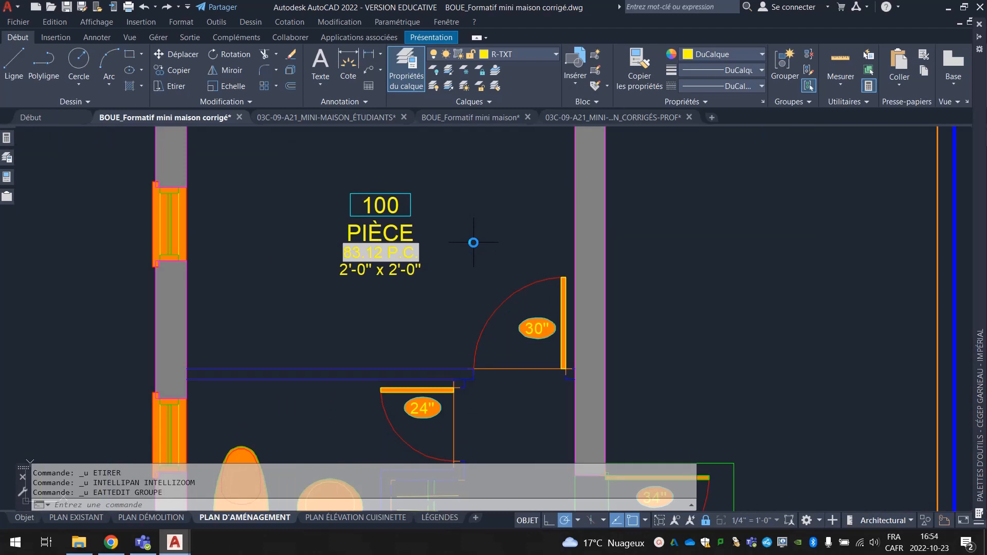
# Step: Copy the bedroom's identification tag into the bathroom, above the toilet and sink
pyautogui.scroll(-3, 473, 242)
pyautogui.scroll(1, 463, 330)
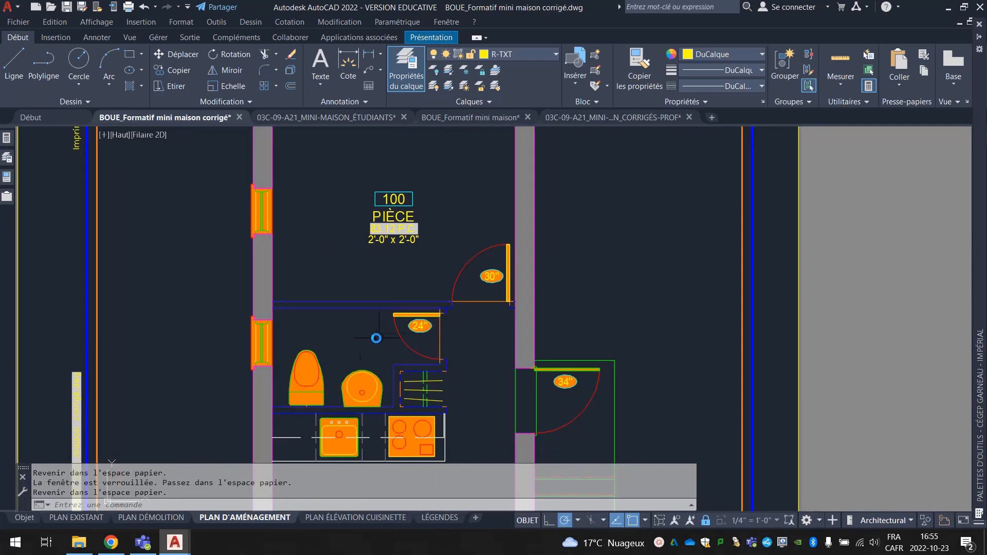
pyautogui.click(435, 264)
pyautogui.click(350, 159)
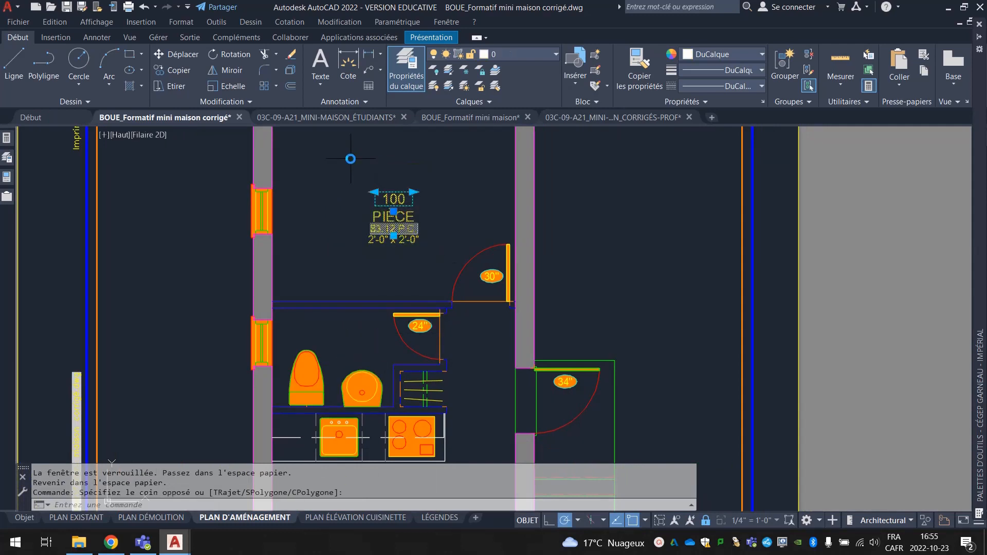
pyautogui.write('cp')
pyautogui.press('Return')
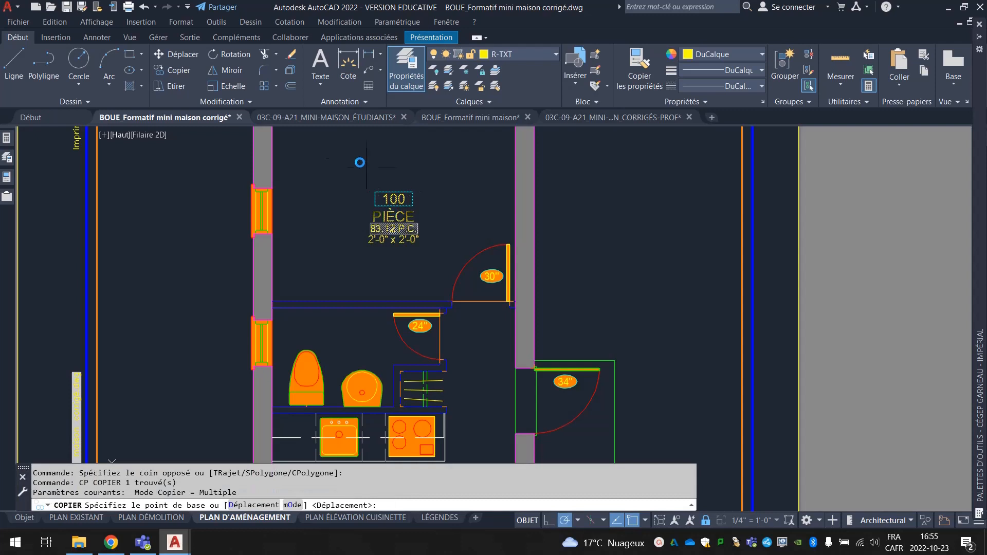
pyautogui.click(391, 188)
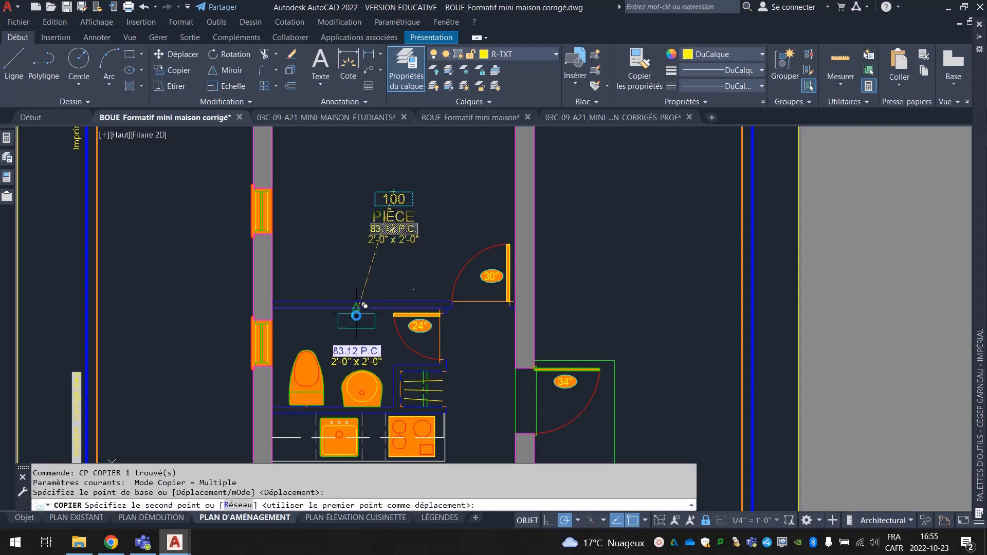
pyautogui.scroll(2, 355, 316)
pyautogui.click(351, 314)
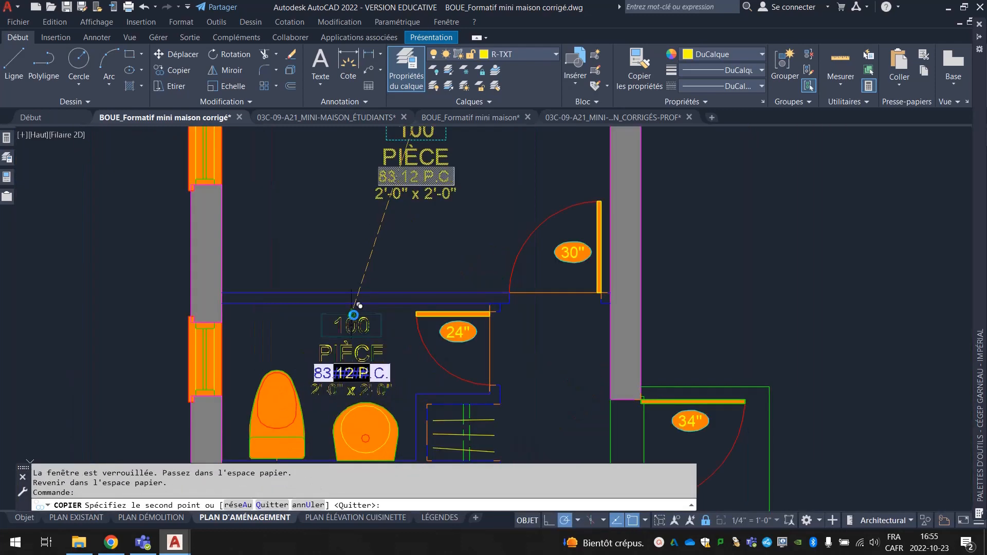
pyautogui.press('Escape')
# Step: Set the copied bathroom tag's room number attribute to 101 and its room name attribute to SDB
pyautogui.scroll(2, 358, 332)
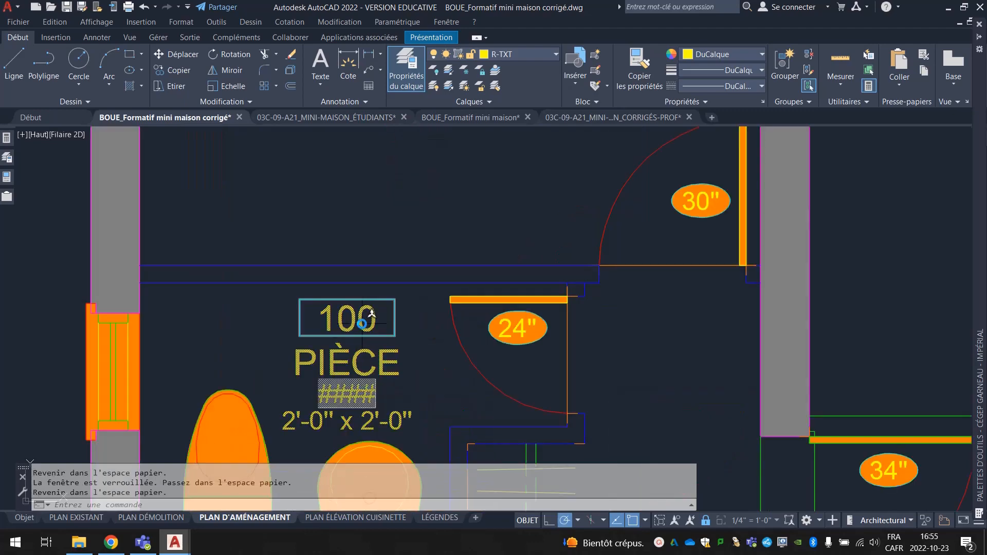
pyautogui.doubleClick(361, 323)
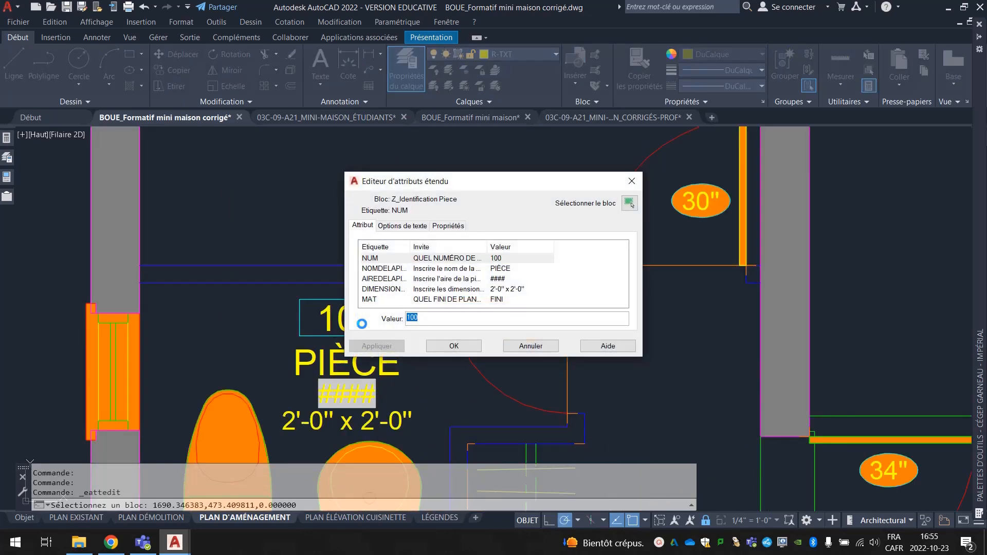
pyautogui.click(436, 319)
pyautogui.press('BackSpace')
pyautogui.write('1')
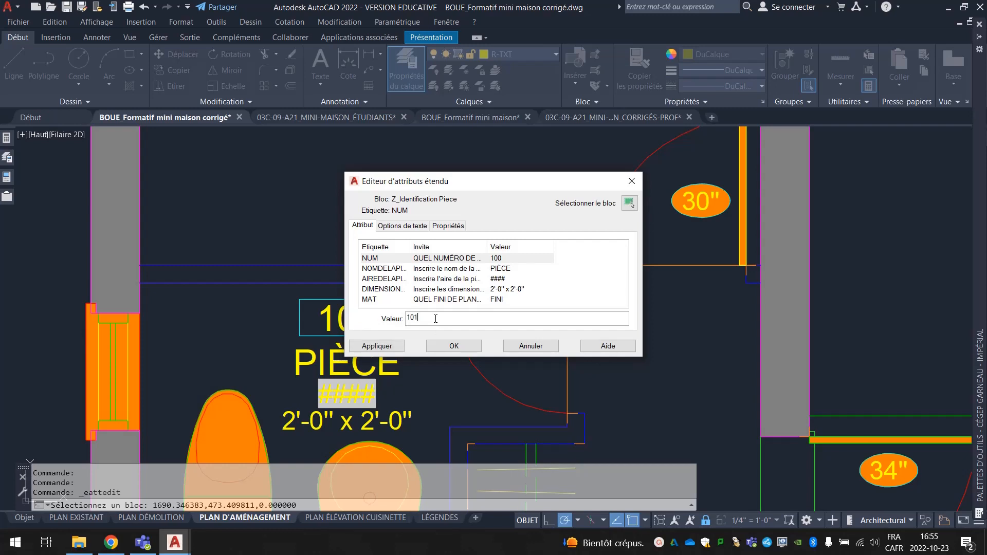
pyautogui.press('Return')
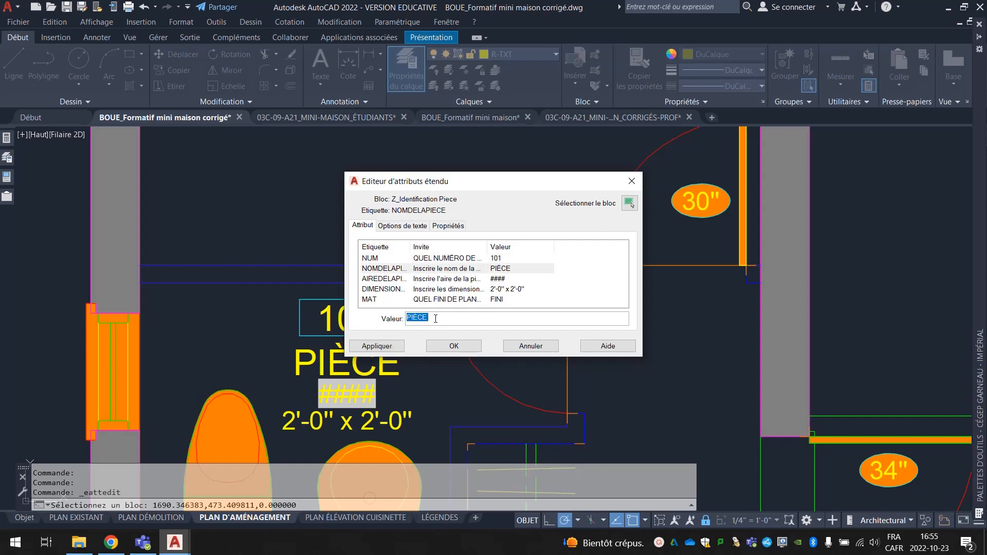
pyautogui.write('SDB')
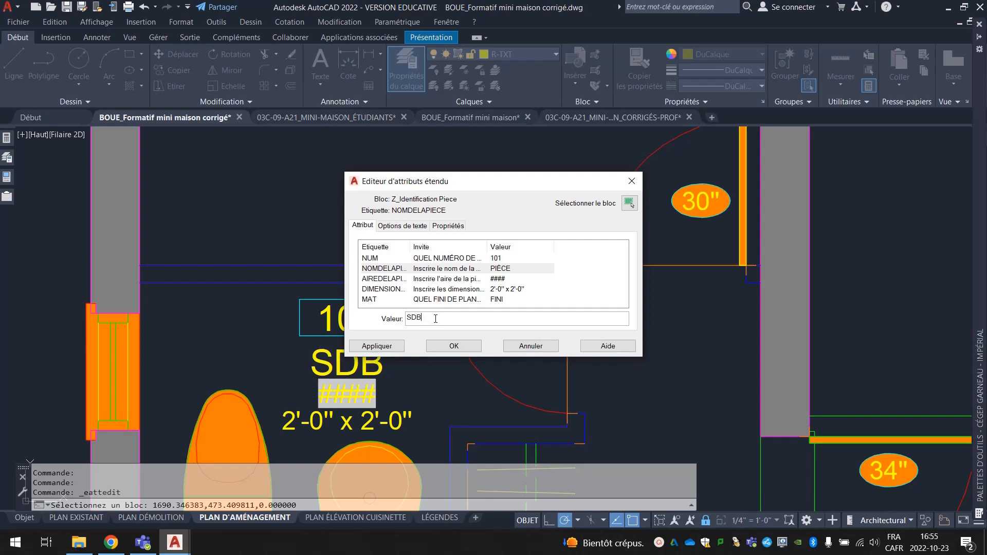
pyautogui.press('Return')
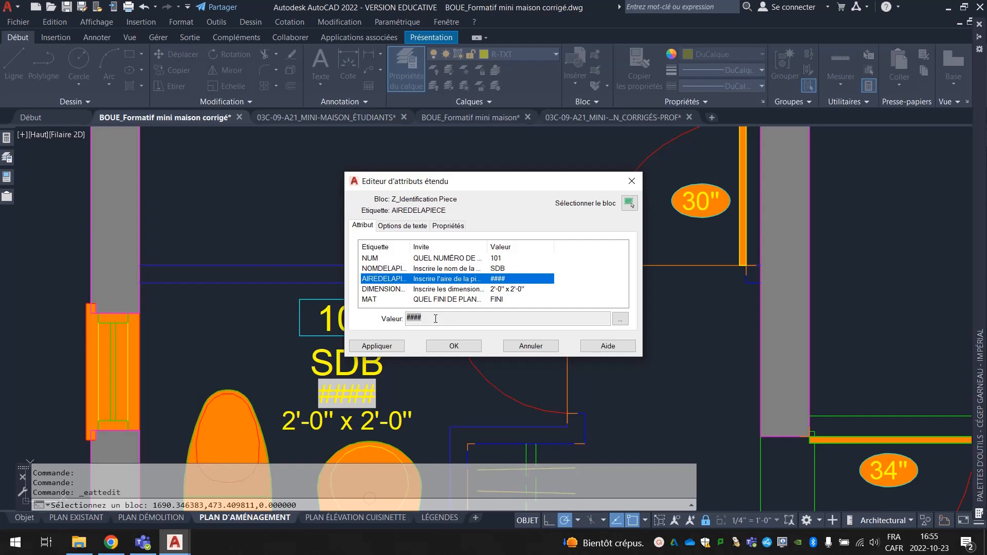
# Step: Clear the bathroom tag's room dimensions attribute, set its floor finish to PORCELAINE, and return to its room area attribute
pyautogui.press('Return')
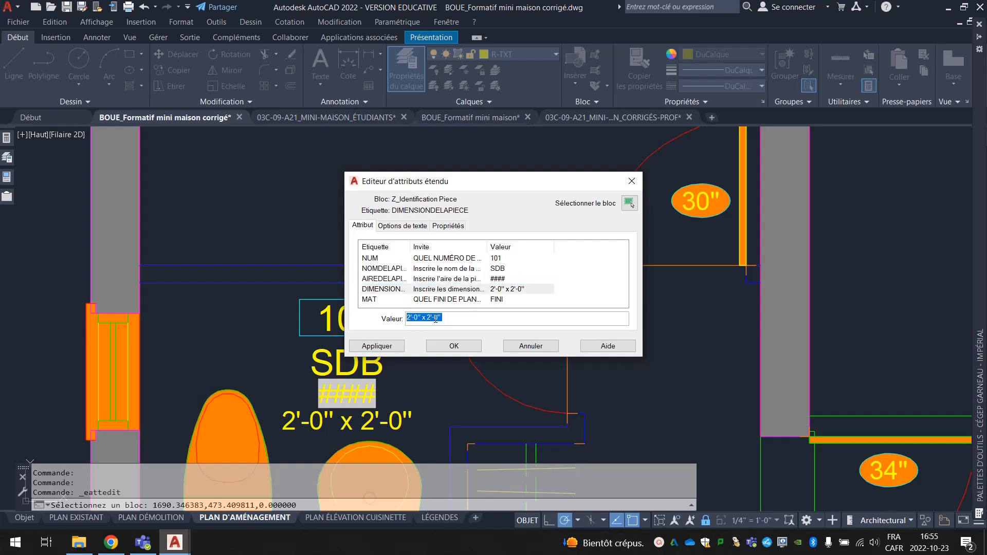
pyautogui.press('Delete')
pyautogui.press('Return')
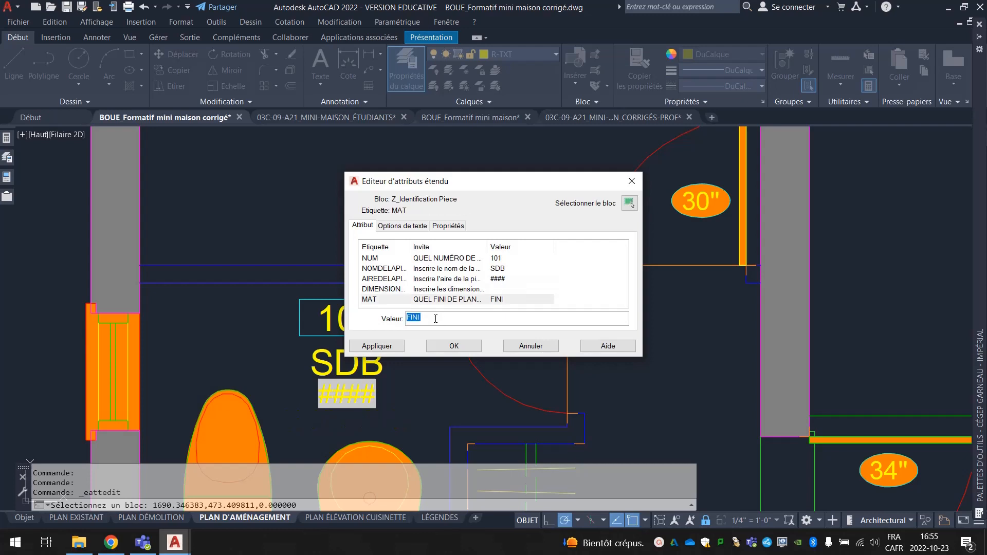
pyautogui.write('CÉRAMIQUE')
pyautogui.press('BackSpace')
pyautogui.press('BackSpace')
pyautogui.press('BackSpace')
pyautogui.press('BackSpace')
pyautogui.press('BackSpace')
pyautogui.press('BackSpace')
pyautogui.press('BackSpace')
pyautogui.press('BackSpace')
pyautogui.press('BackSpace')
pyautogui.write('PORCELAINE')
pyautogui.press('Return')
pyautogui.press('Return')
pyautogui.press('Return')
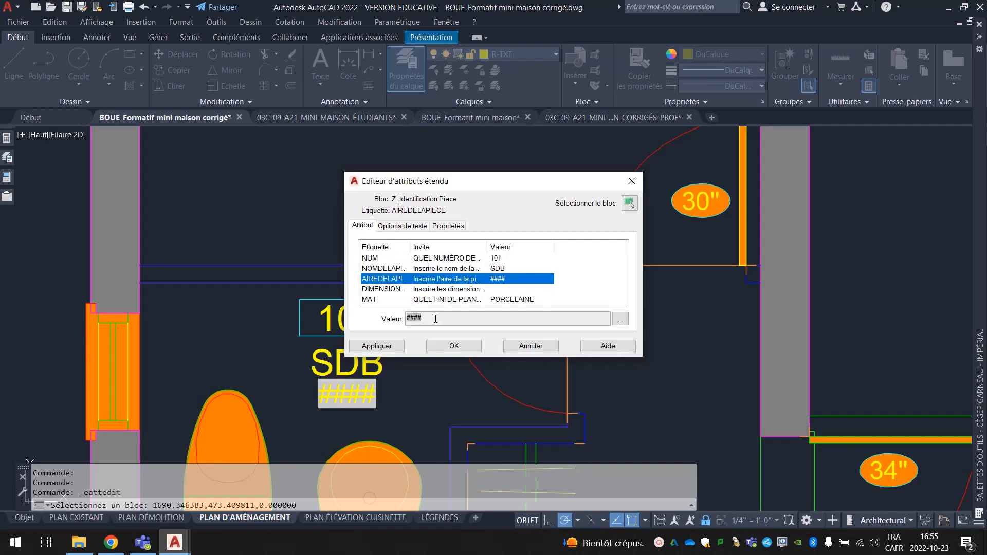
# Step: Start an object field in the bathroom tag's room area attribute, linked to the Area of the bathroom's boundary polyline in decimal format with 0.00 precision
pyautogui.click(620, 318)
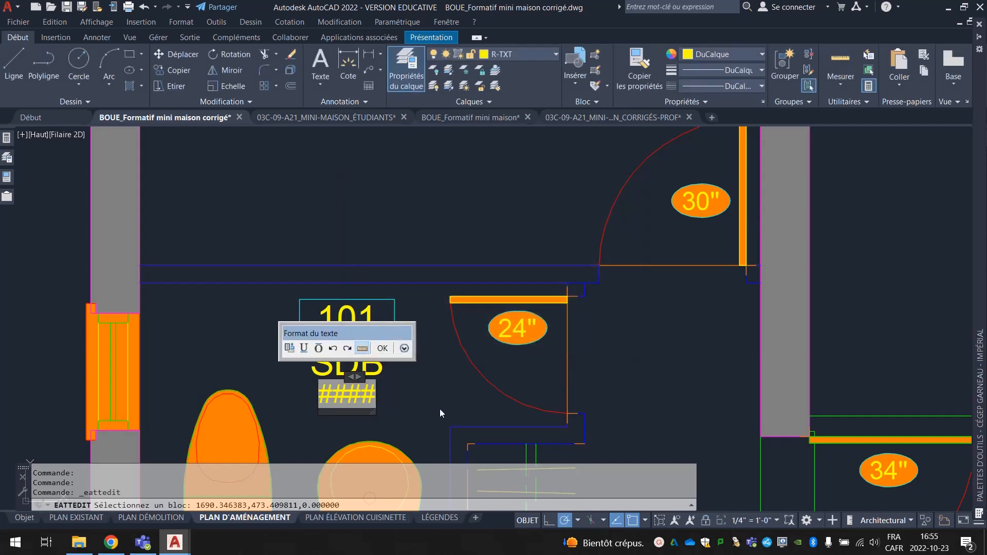
pyautogui.rightClick(347, 398)
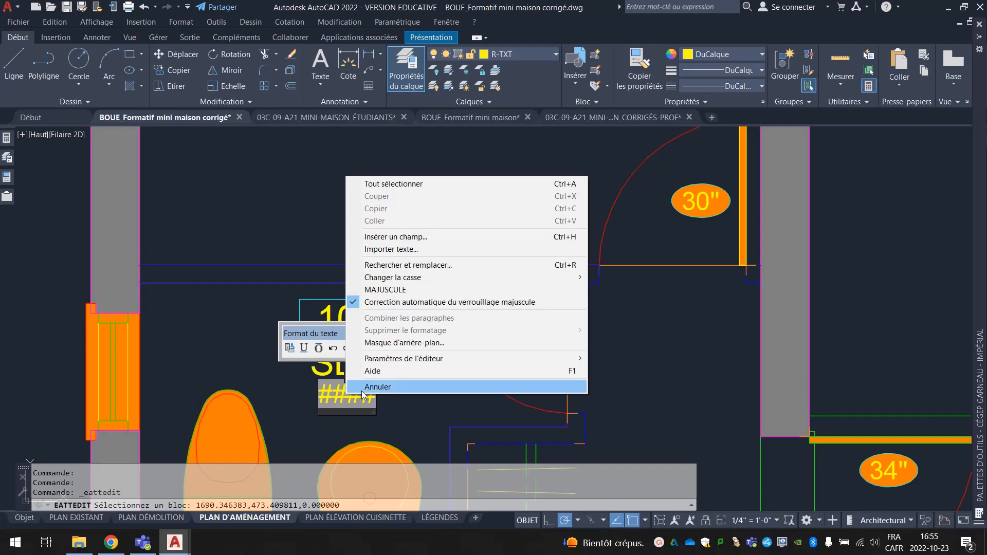
pyautogui.click(451, 237)
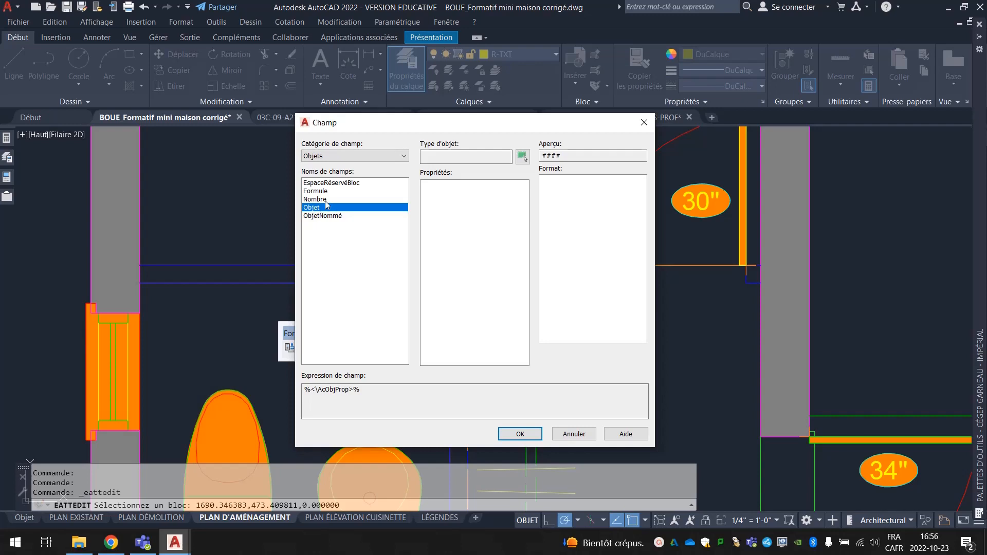
pyautogui.click(521, 157)
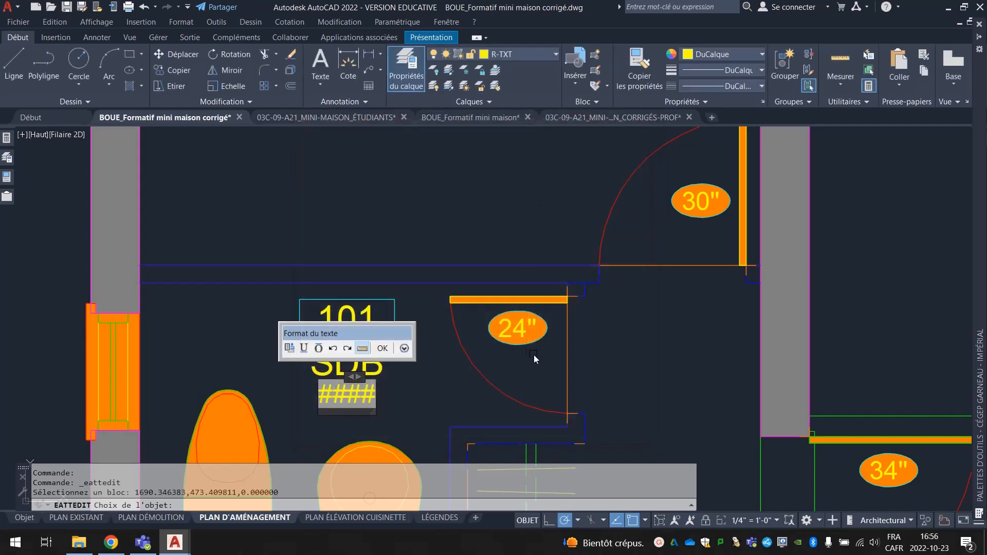
pyautogui.click(565, 362)
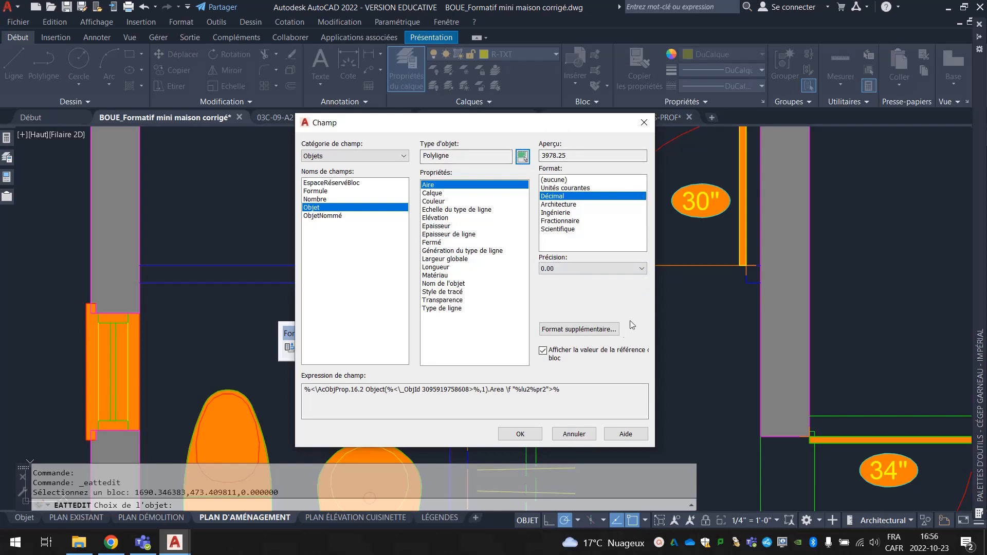
# Step: Give the area field a conversion factor of 1/144 and the suffix P.C., and insert it in the attribute
pyautogui.click(583, 331)
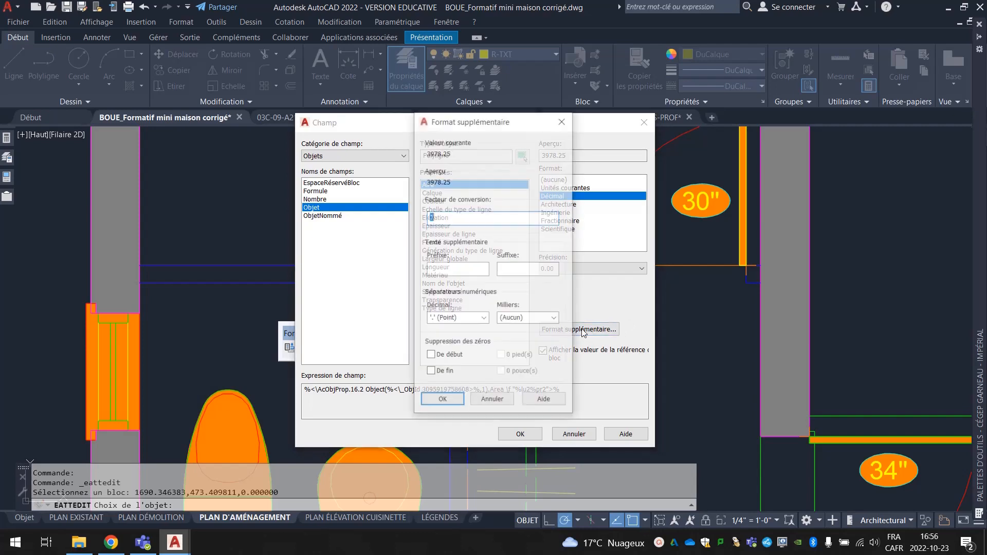
pyautogui.click(443, 221)
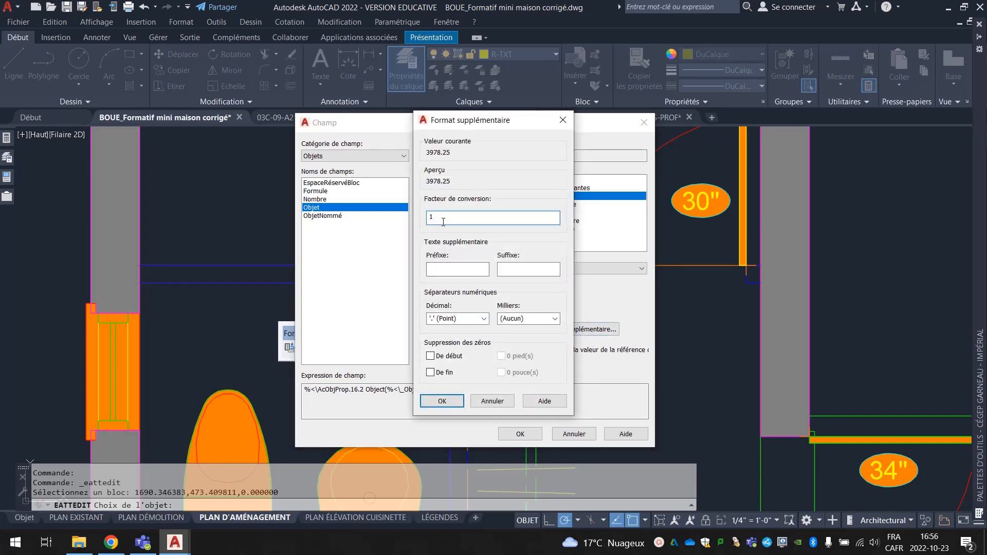
pyautogui.write('/144')
pyautogui.click(515, 269)
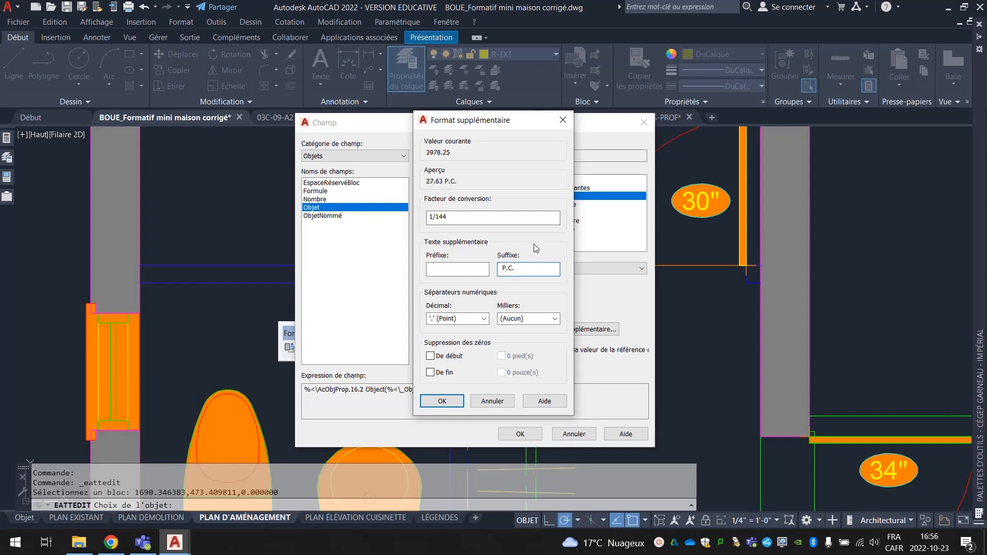
pyautogui.click(442, 401)
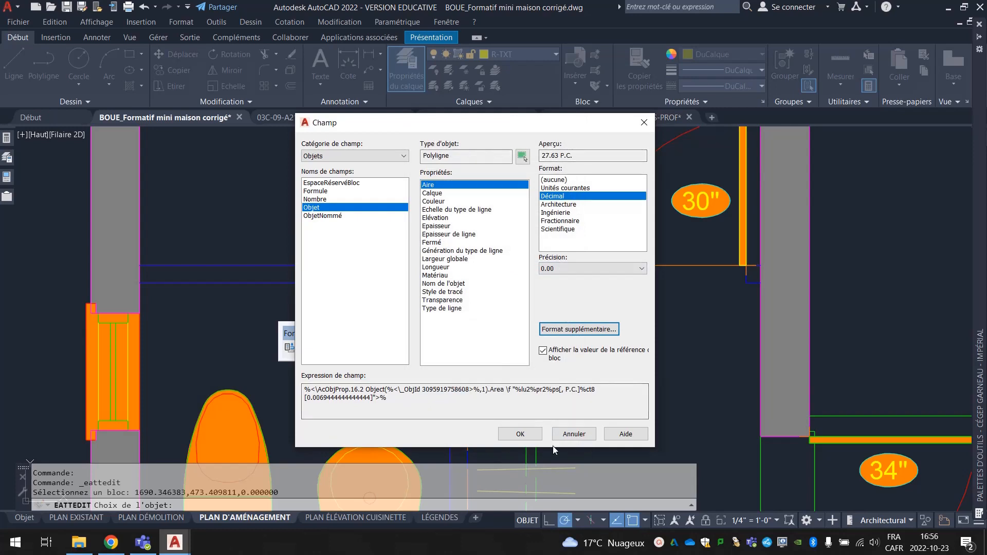
pyautogui.click(521, 434)
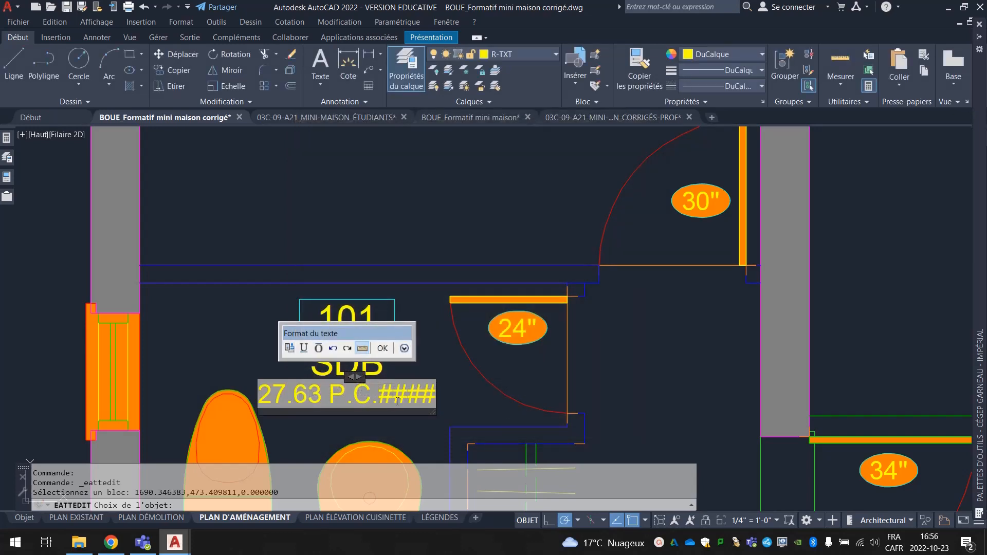
# Step: Delete the leftover #### placeholder after the bathroom's area field and accept the tag's attribute changes
pyautogui.doubleClick(396, 399)
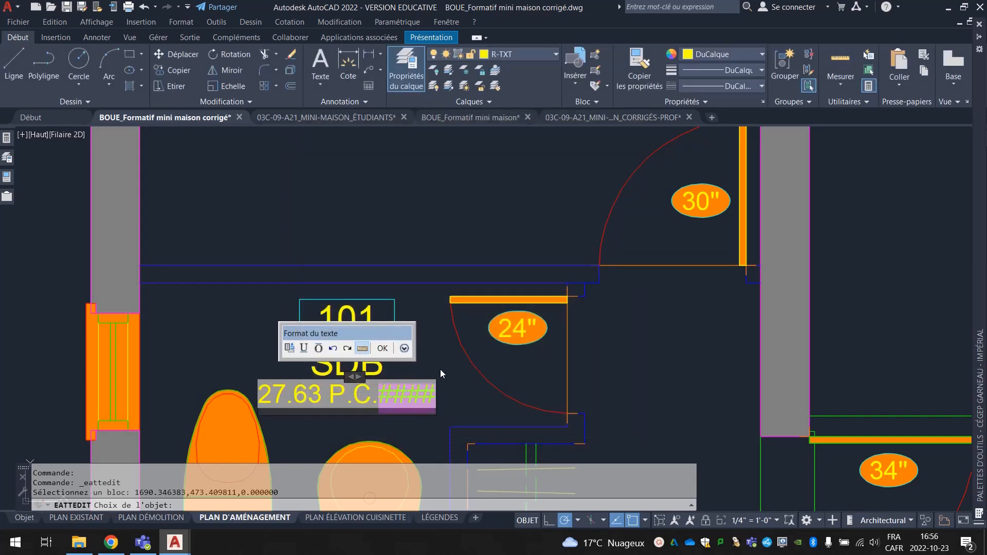
pyautogui.press('Delete')
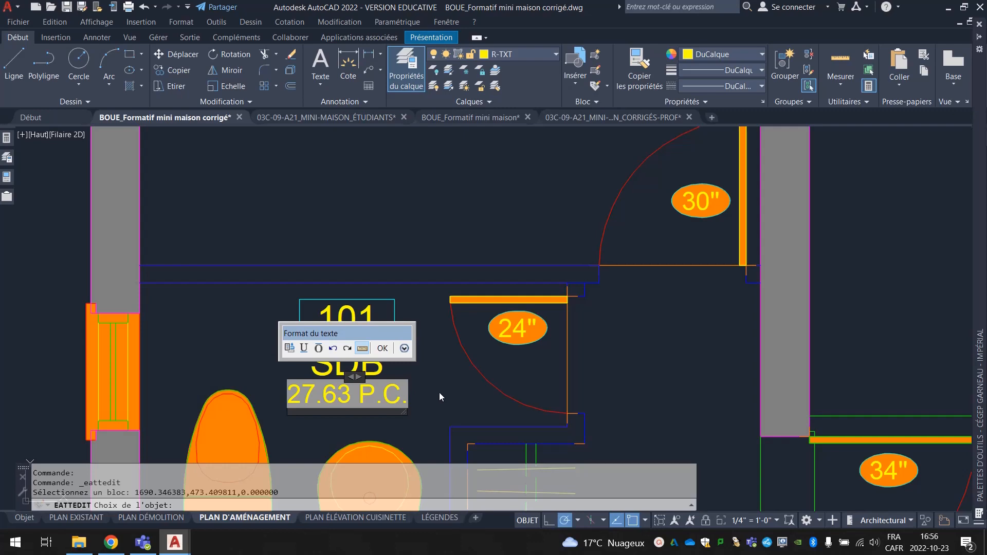
pyautogui.click(439, 392)
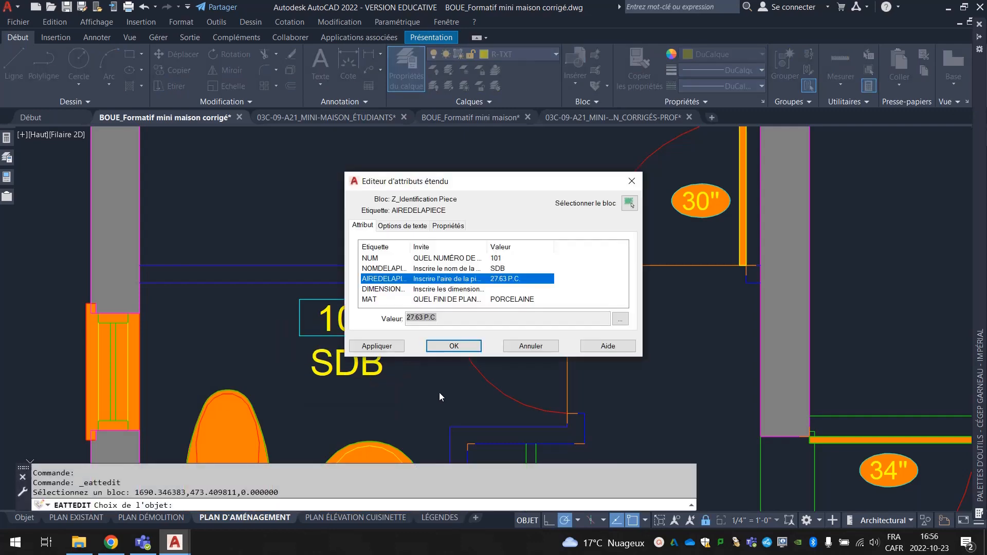
pyautogui.click(454, 345)
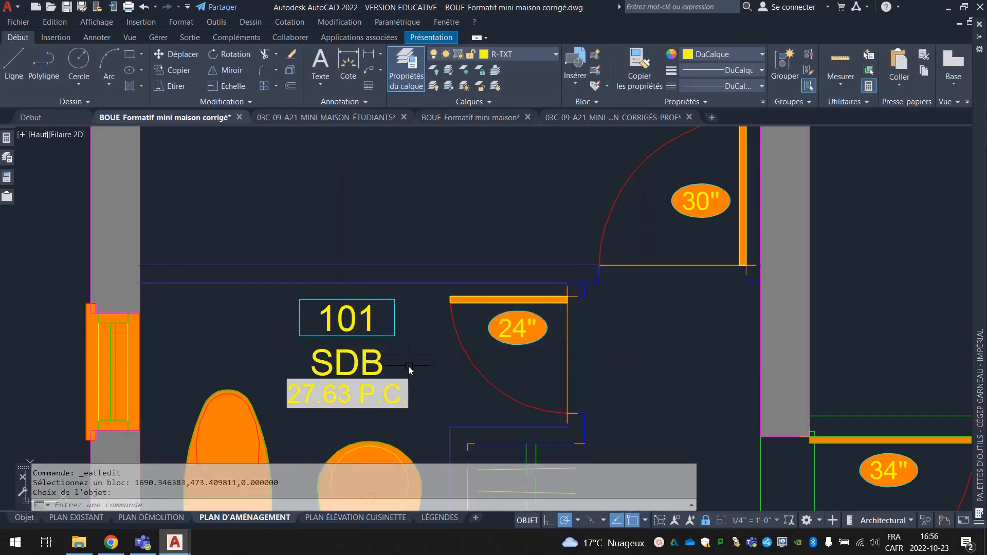
pyautogui.scroll(-5, 408, 366)
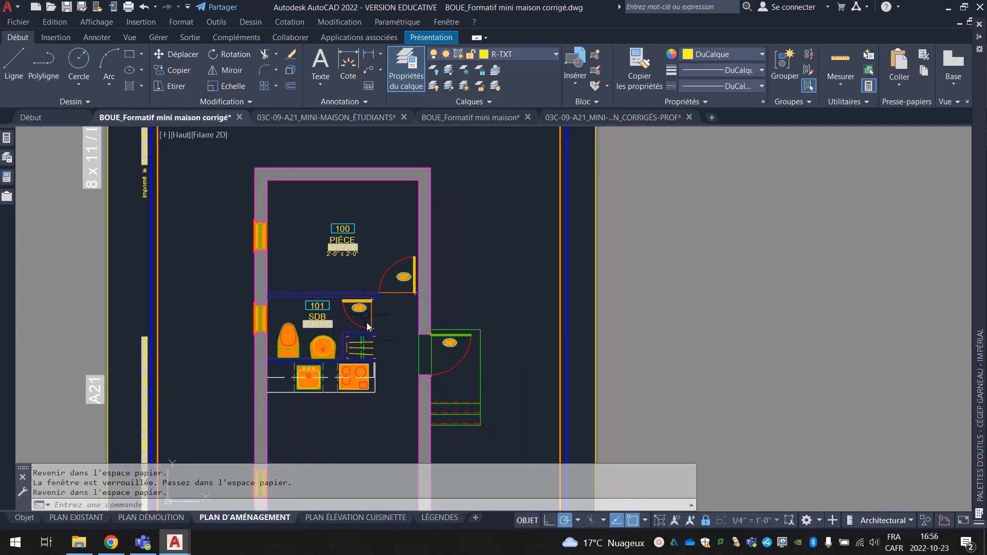
pyautogui.moveTo(378, 380); pyautogui.dragTo(373, 373, button='middle')
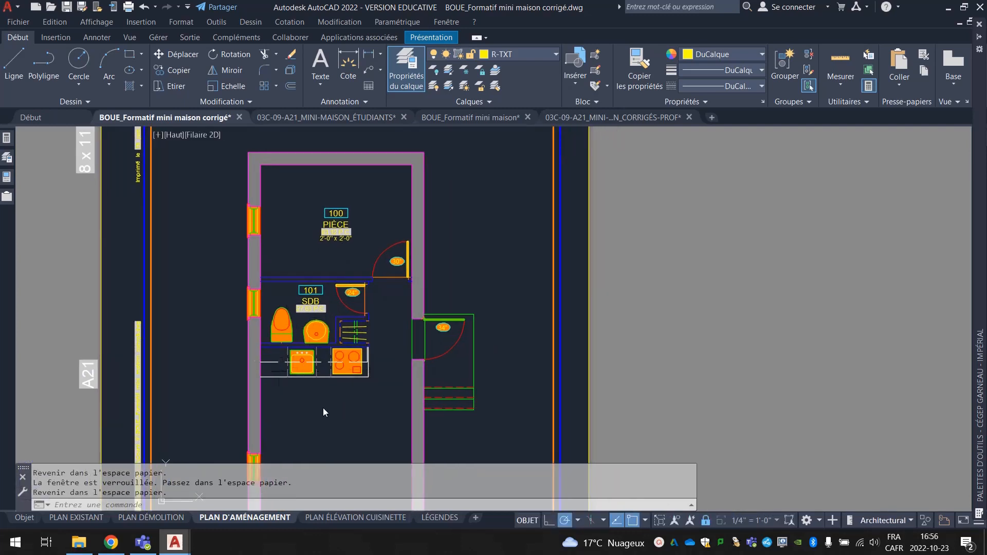
pyautogui.scroll(-3, 346, 433)
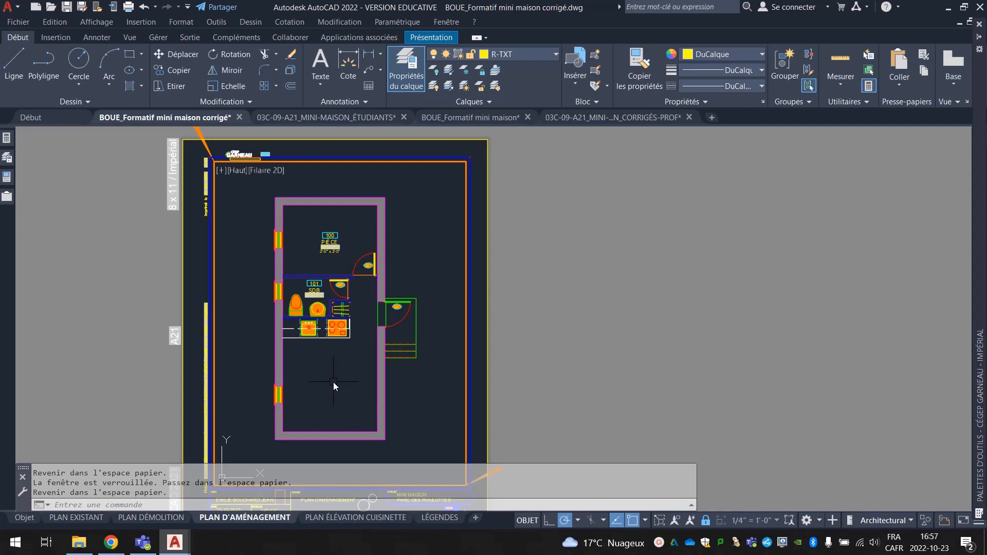
pyautogui.moveTo(333, 381); pyautogui.dragTo(365, 378, button='middle')
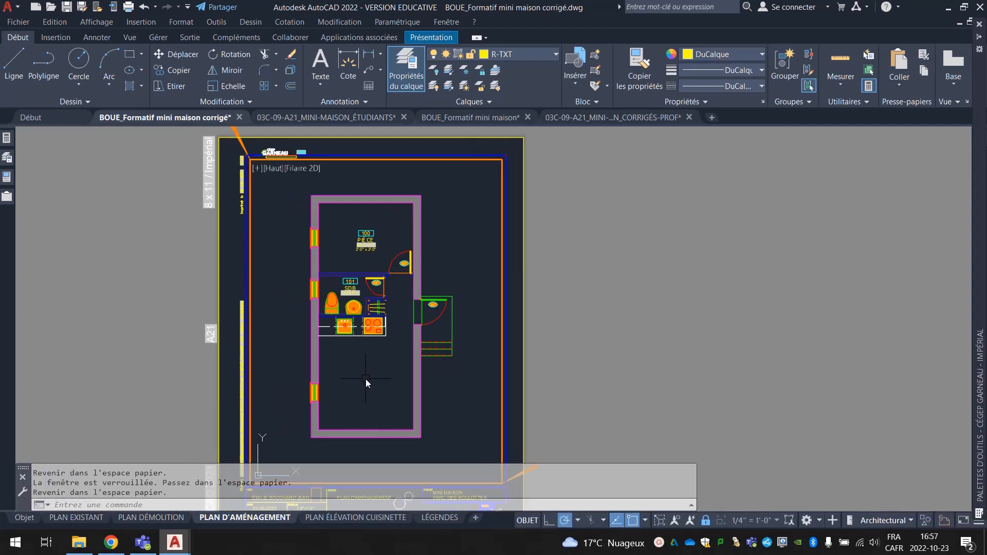